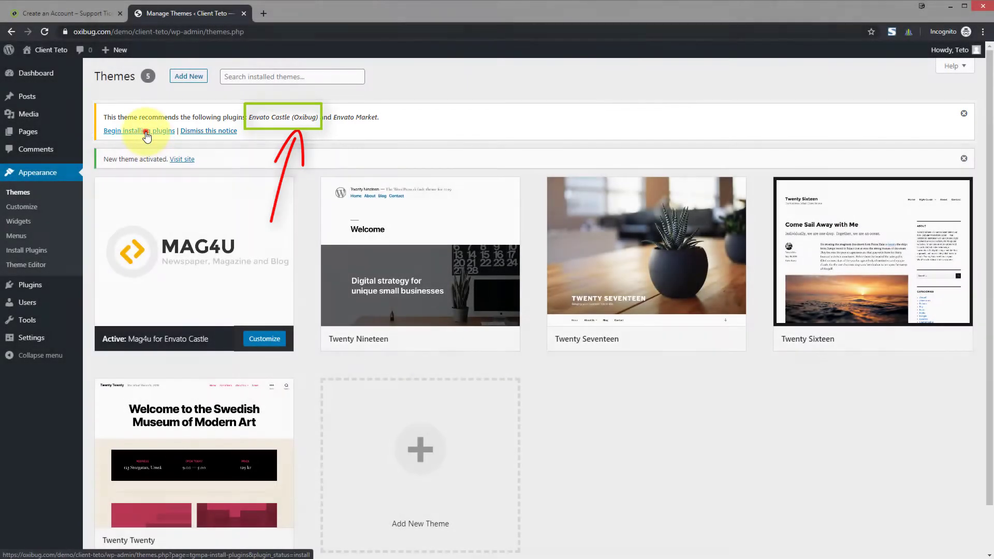
Install the theme's recommended plugins, Envato Castle (Oxibug) and Envato Market, in one bulk operation
left_click(147, 132)
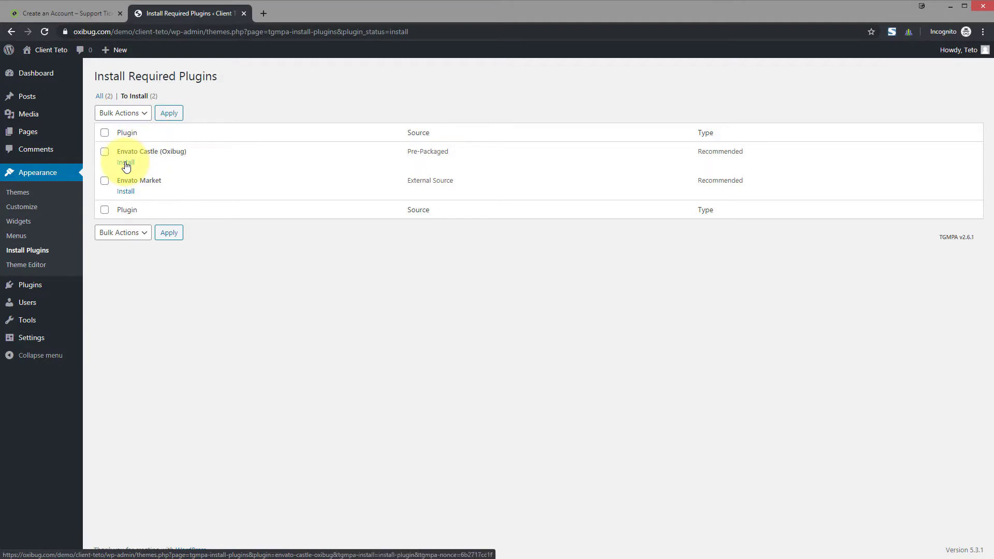
left_click(110, 134)
left_click(122, 113)
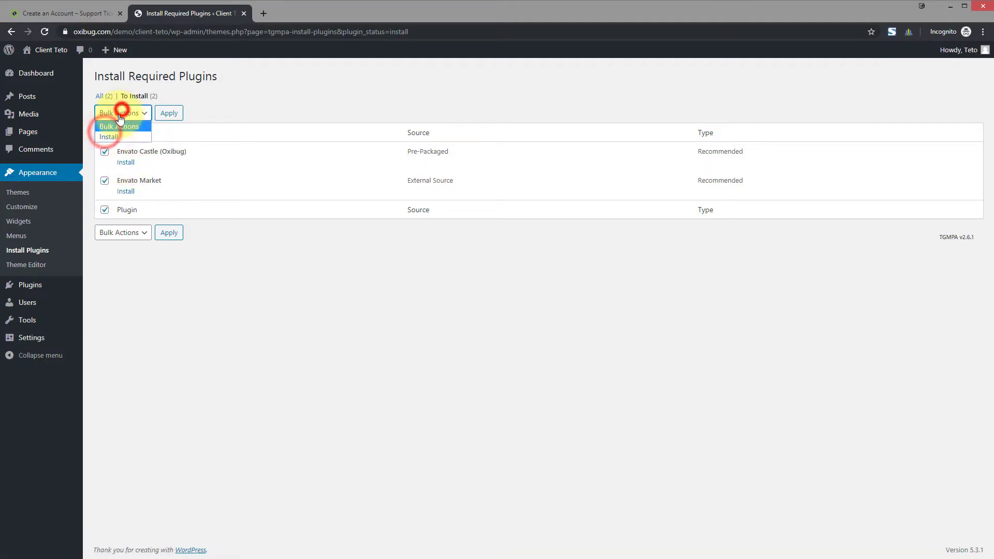
left_click(115, 139)
left_click(168, 114)
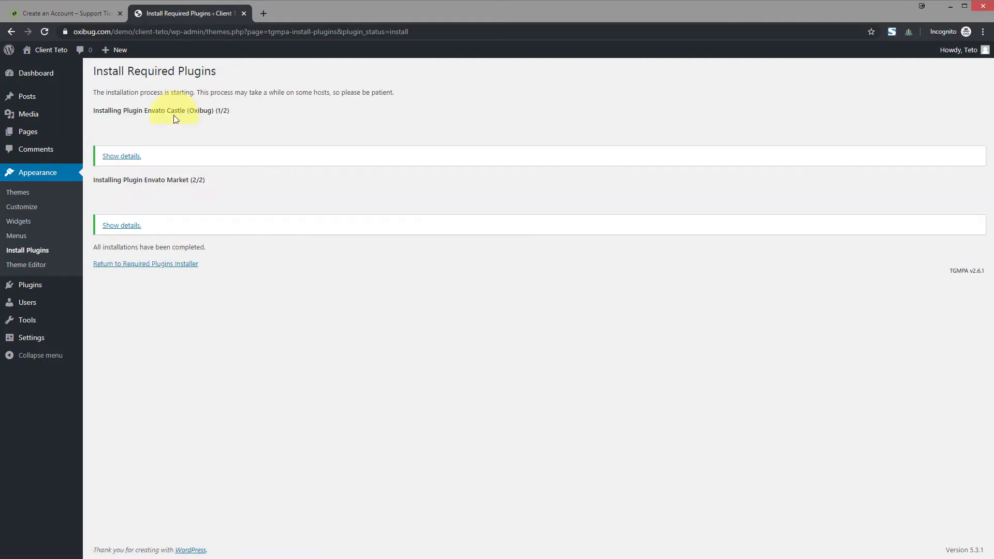
Return to the required plugins list and bulk-activate Envato Castle (Oxibug) and Envato Market
left_click(178, 265)
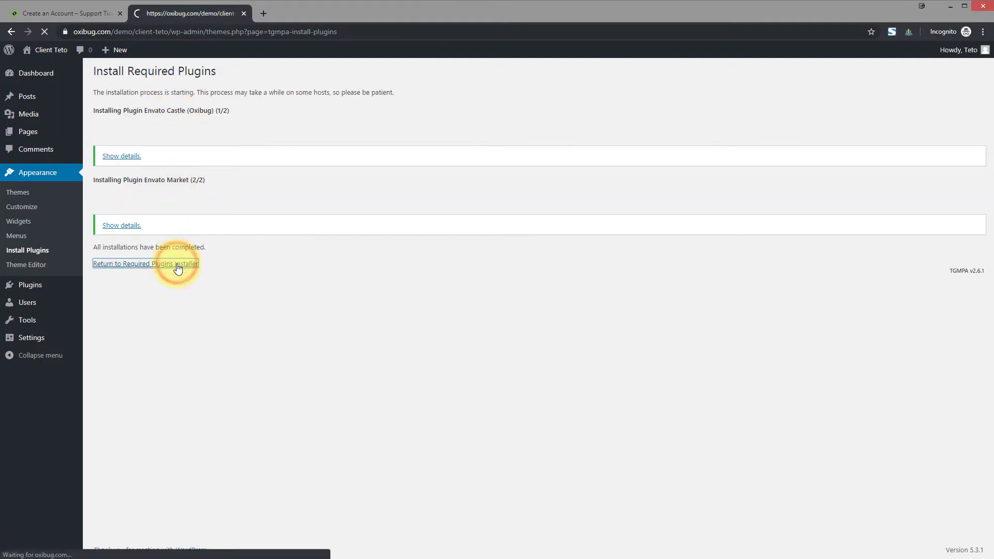
left_click(104, 132)
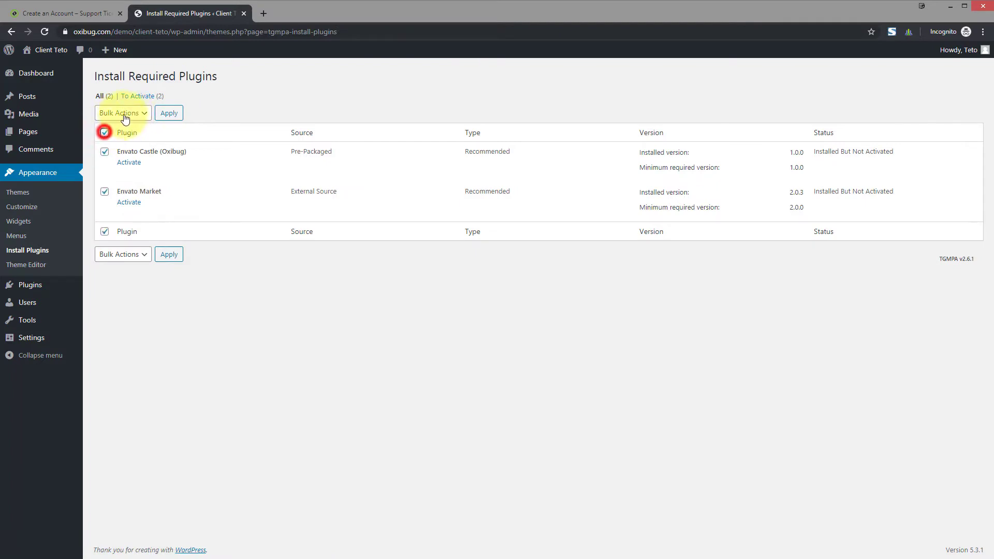
left_click(123, 113)
left_click(120, 158)
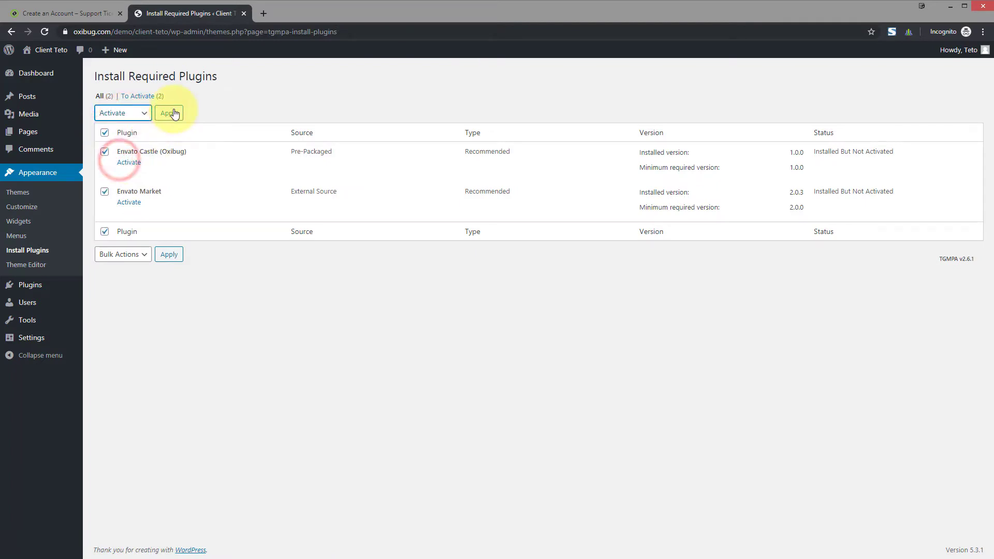
left_click(170, 113)
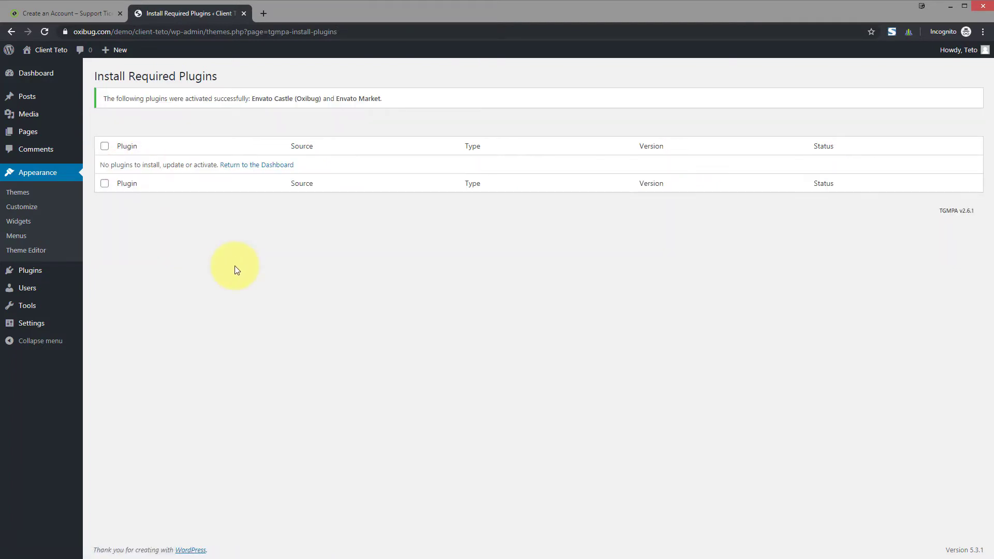
Go through the dashboard to the Envato Castle Authenticate page and agree to purchase verification on the Envato website
left_click(236, 165)
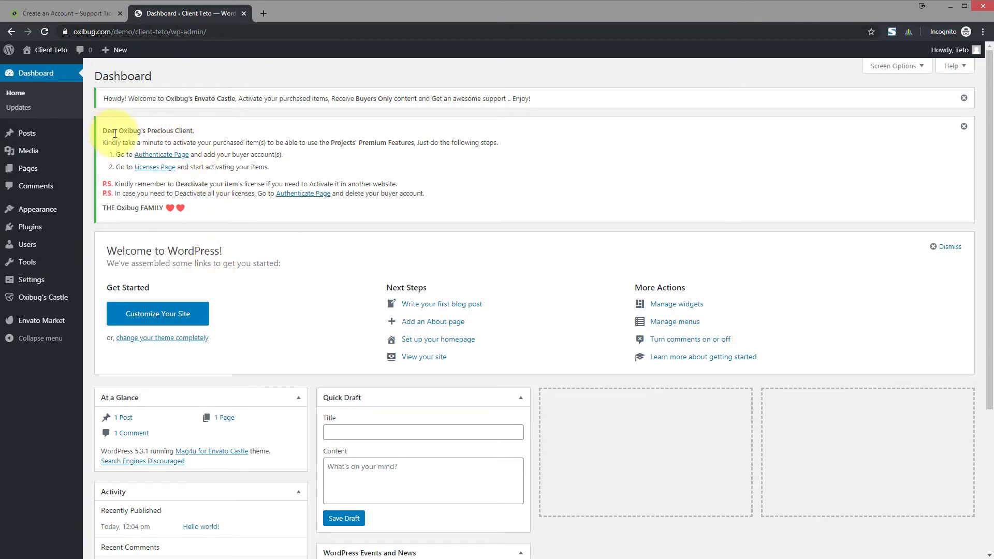
left_click(166, 155)
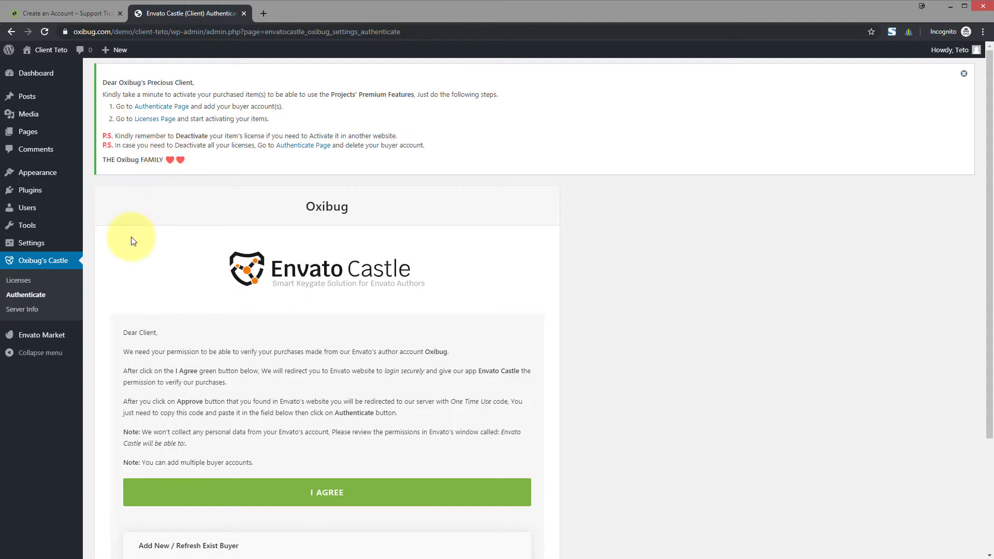
scroll(133, 241, "down", 3)
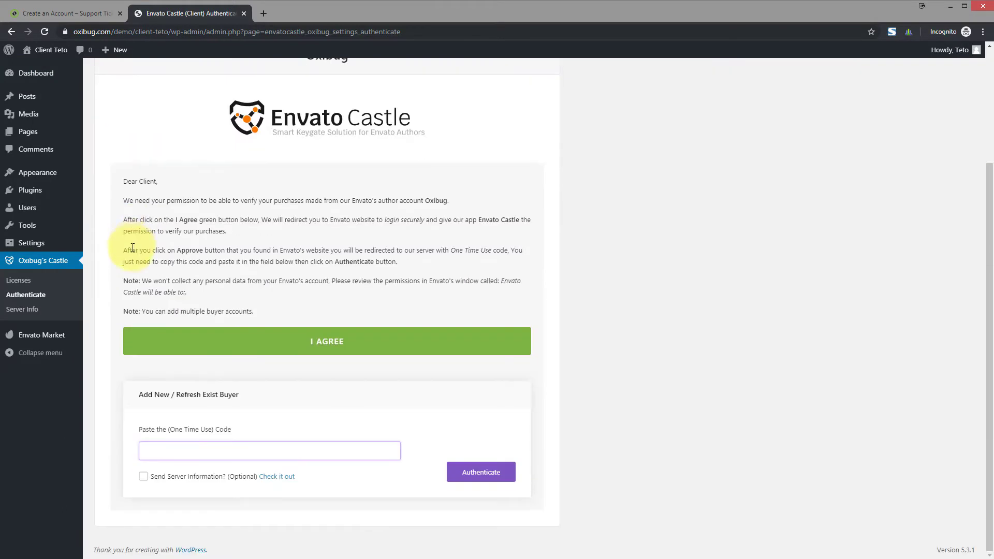
left_click(320, 348)
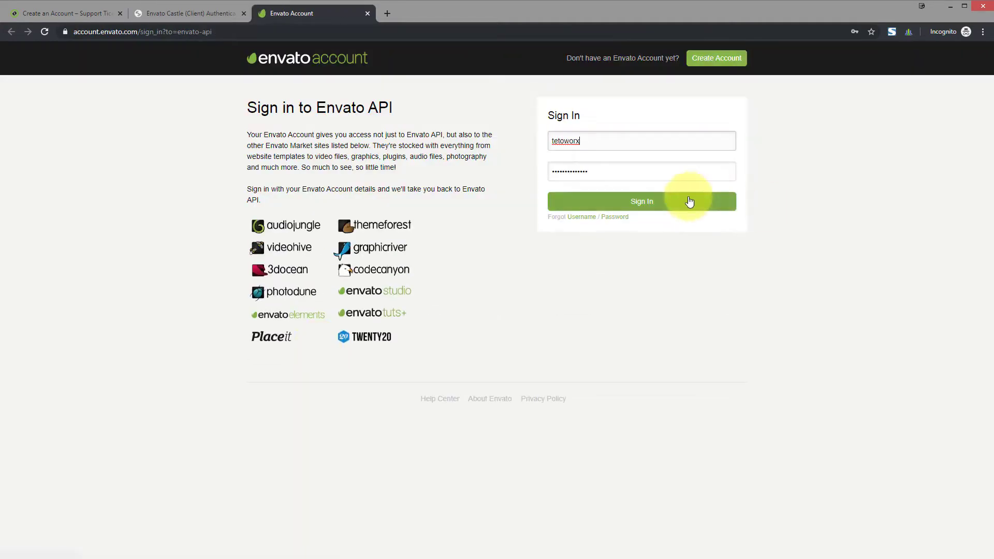
Sign in to the Envato account and approve Envato Castle's connection to it
left_click(676, 204)
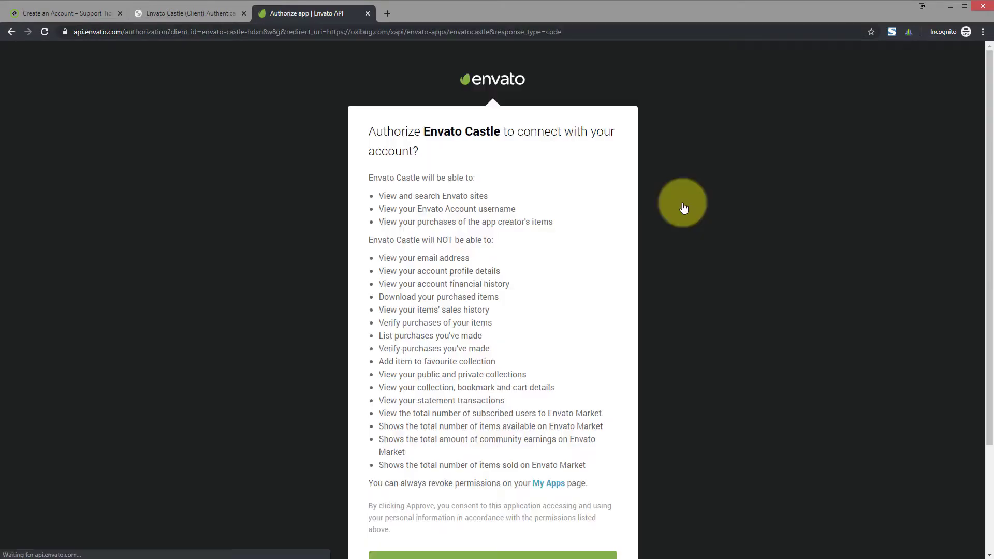
scroll(570, 259, "down", 2)
left_click(488, 455)
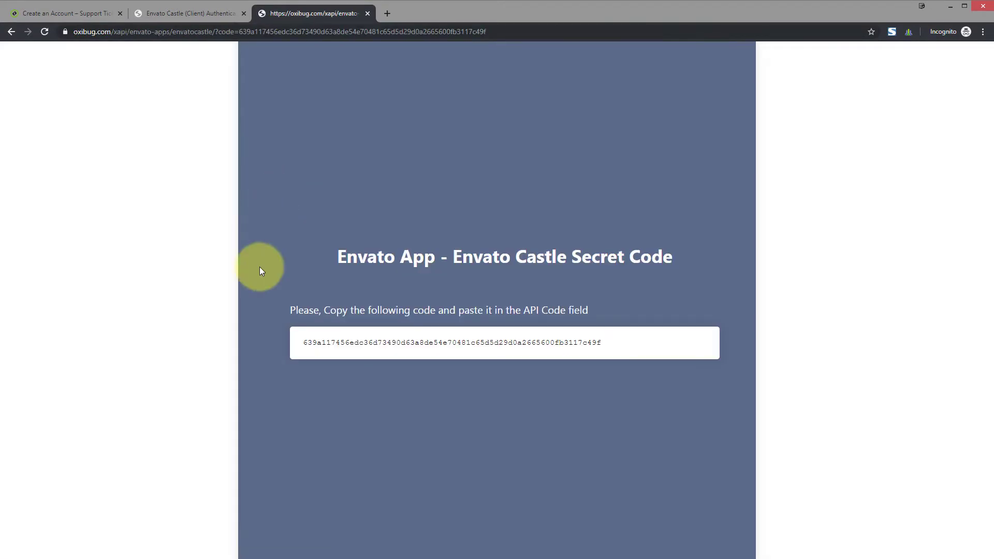
Copy the Envato Castle secret code into the One Time Use Code field of the Authenticate page and authenticate the buyer
double_click(353, 344)
right_click(347, 342)
left_click(358, 352)
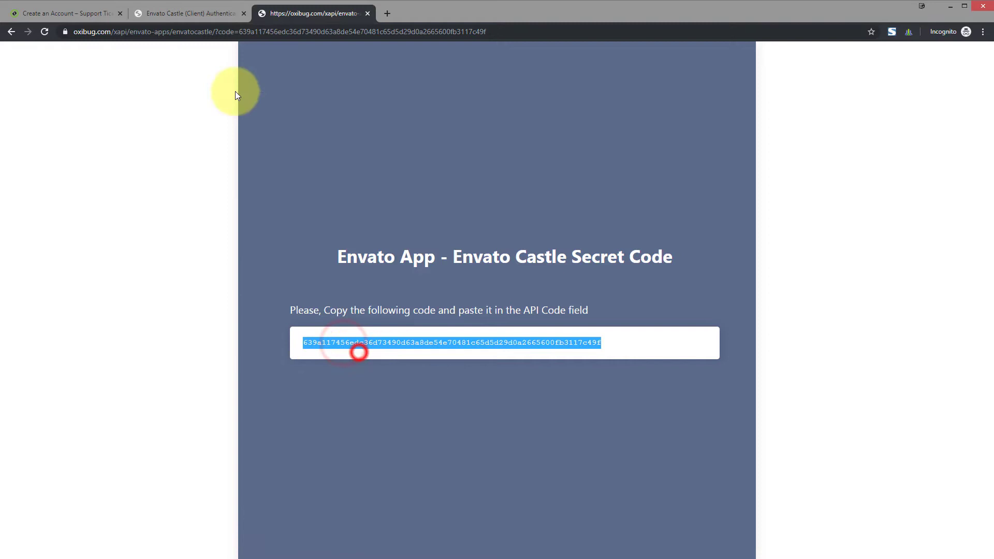
left_click(177, 13)
left_click(217, 435)
key("ctrl+v")
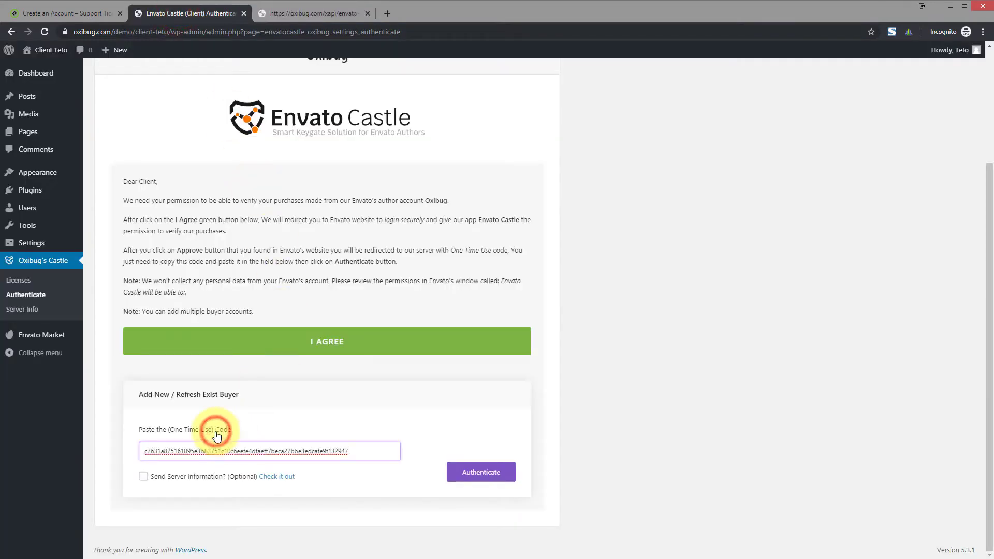
left_click(481, 481)
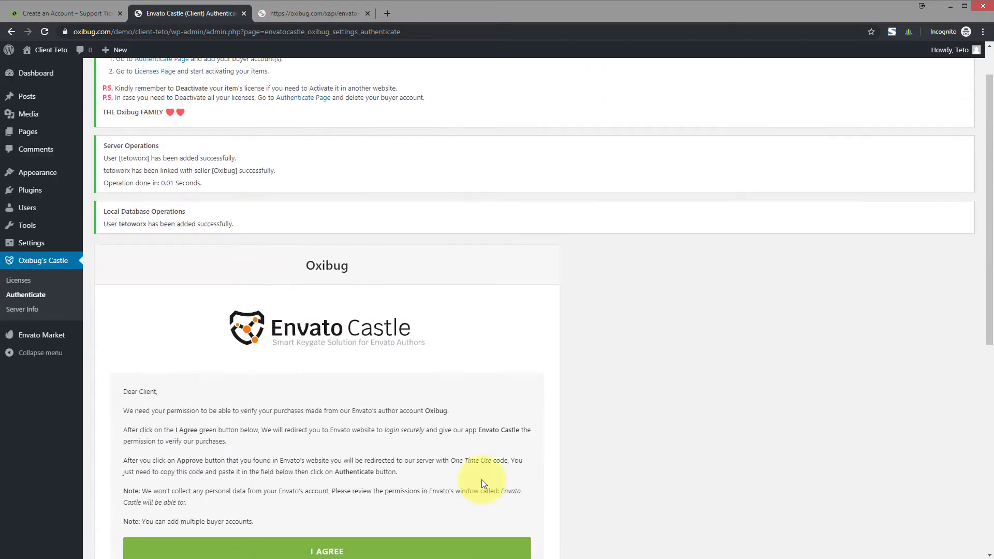
On the Licenses page, choose the Mag4u project, paste its purchase code and activate the license
scroll(481, 480, "up", 1)
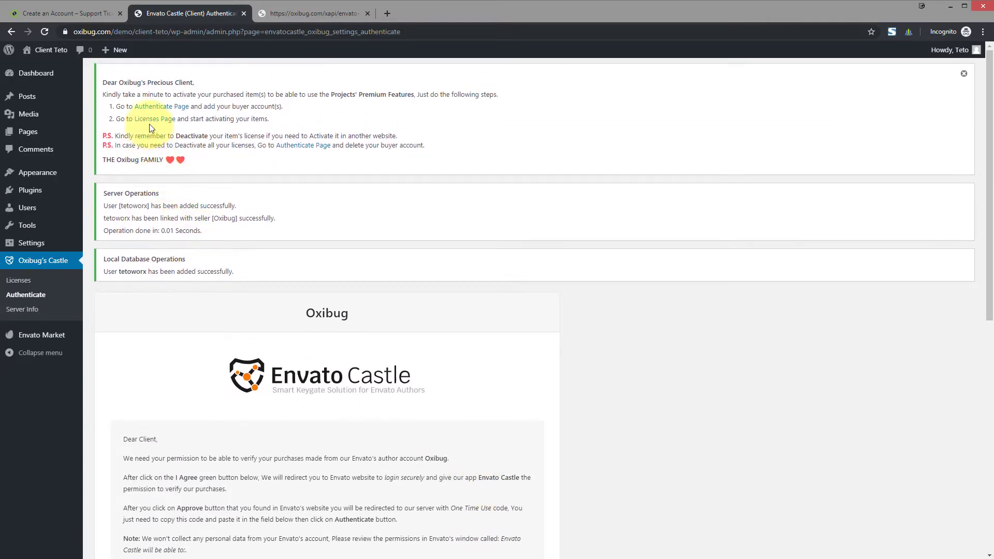
left_click(149, 120)
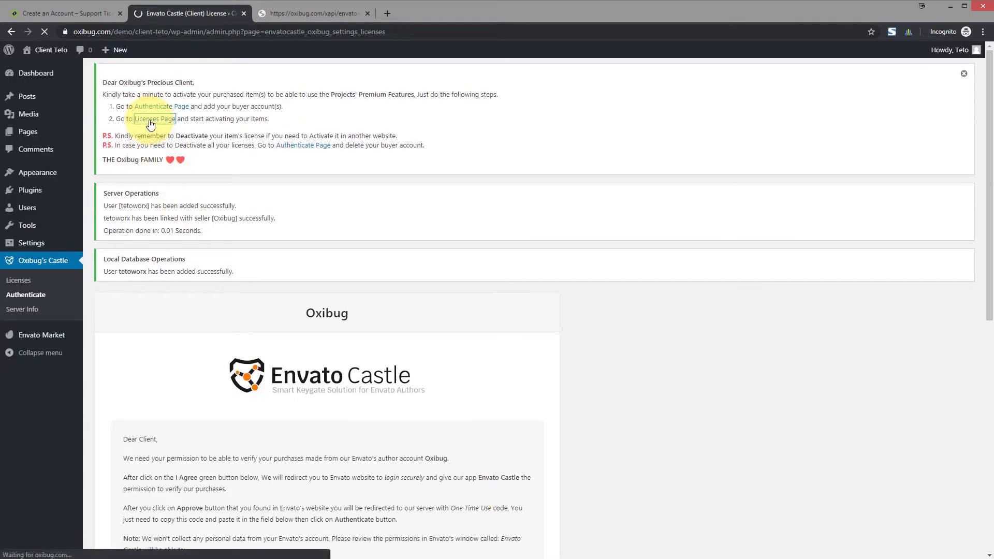
scroll(130, 143, "down", 3)
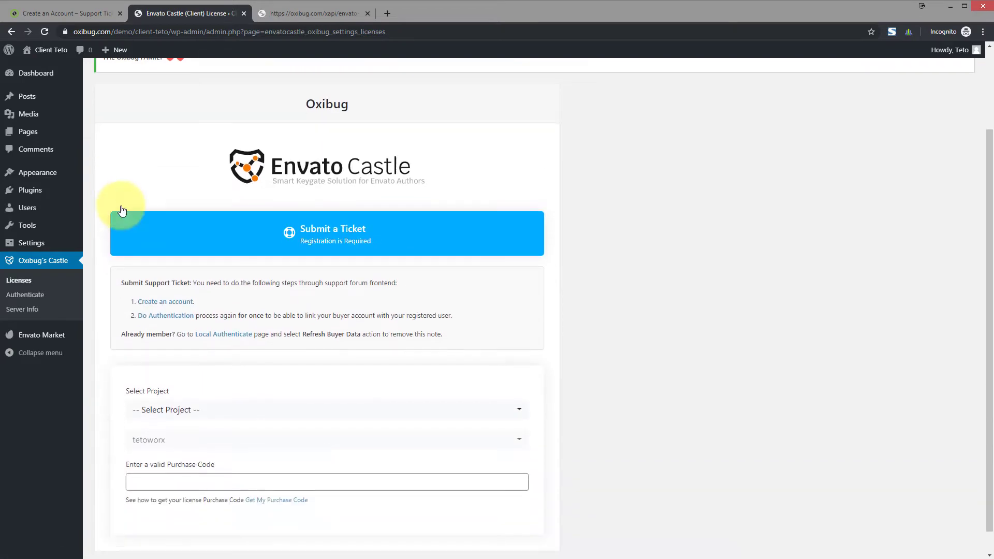
left_click(171, 386)
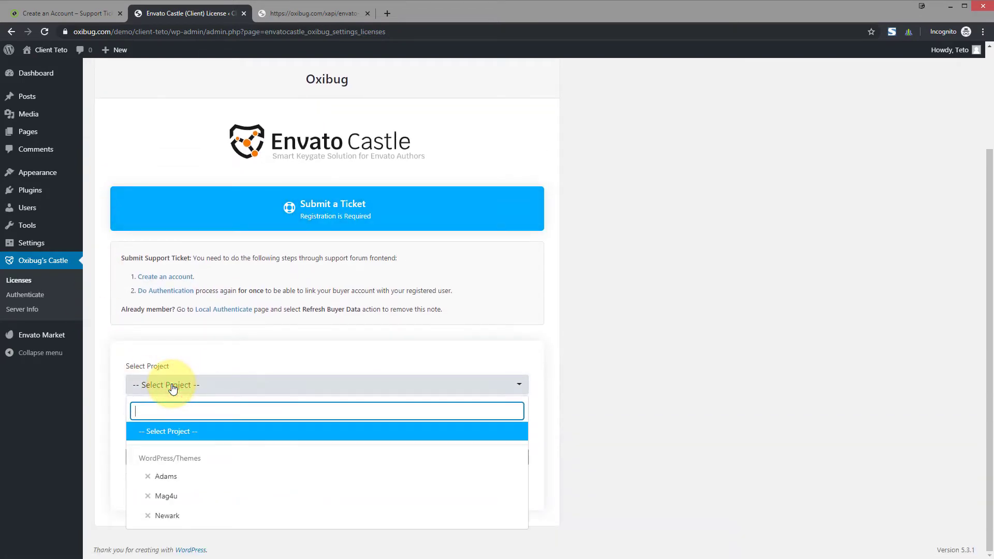
left_click(182, 500)
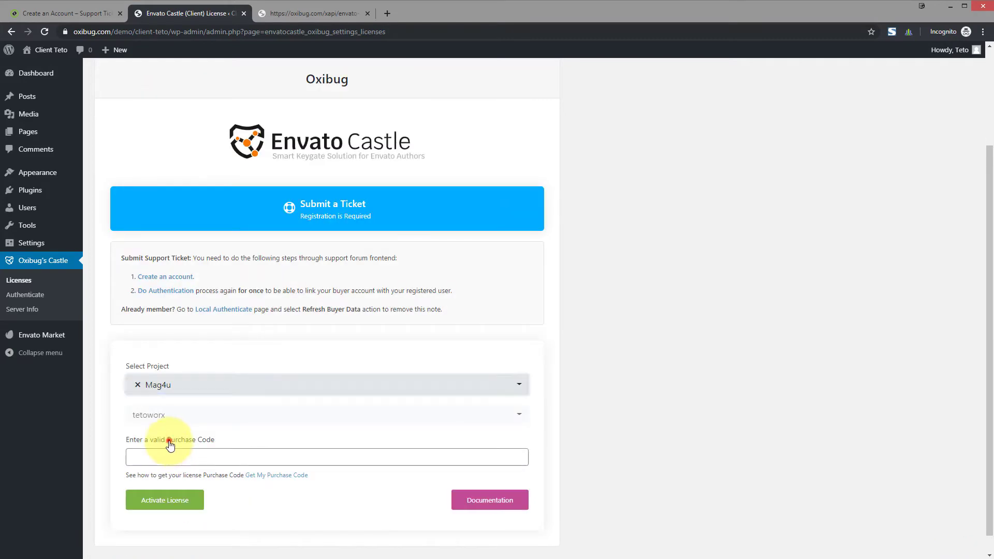
left_click(170, 446)
key("ctrl+v")
scroll(176, 465, "down", 1)
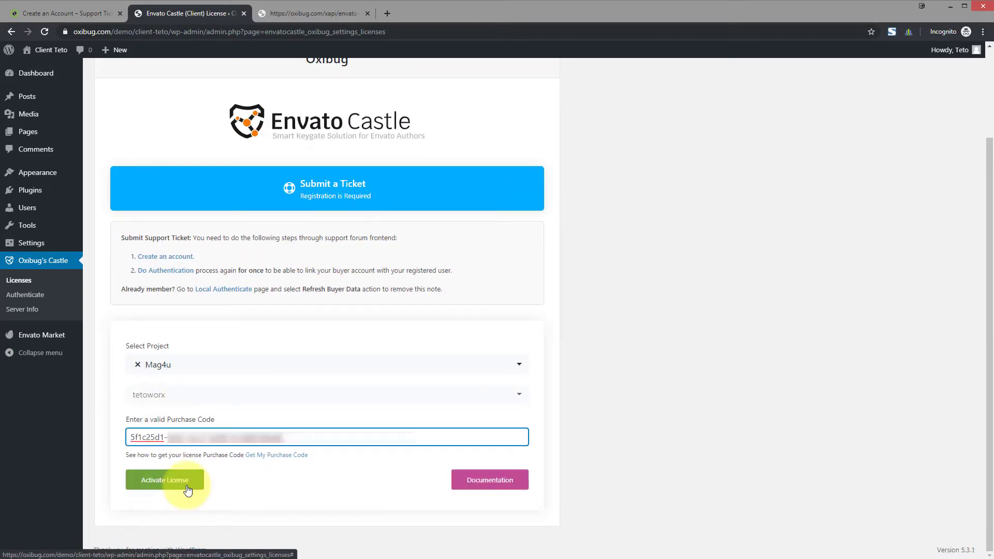
left_click(187, 486)
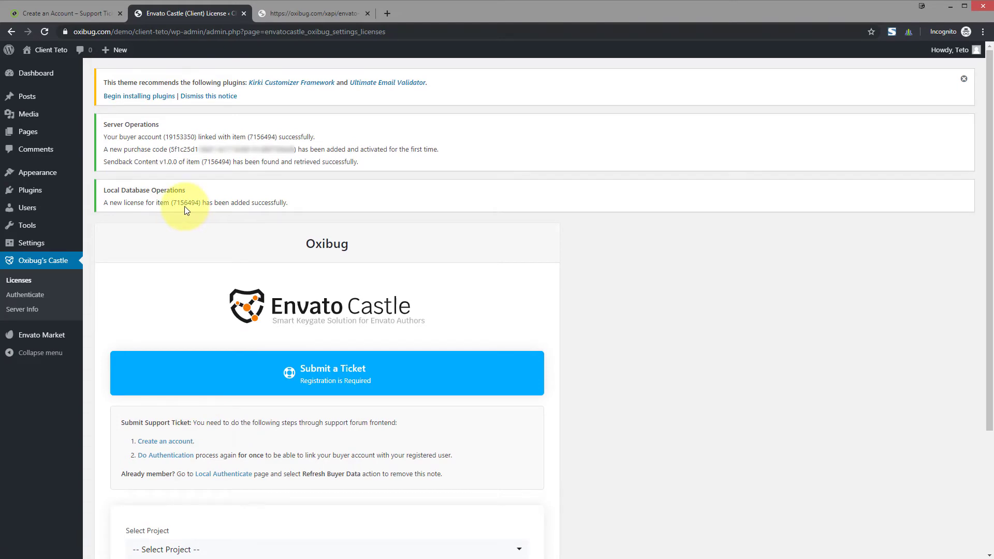
Bulk-install the newly recommended plugins, Kirki Customizer Framework and Ultimate Email Validator
left_click(172, 98)
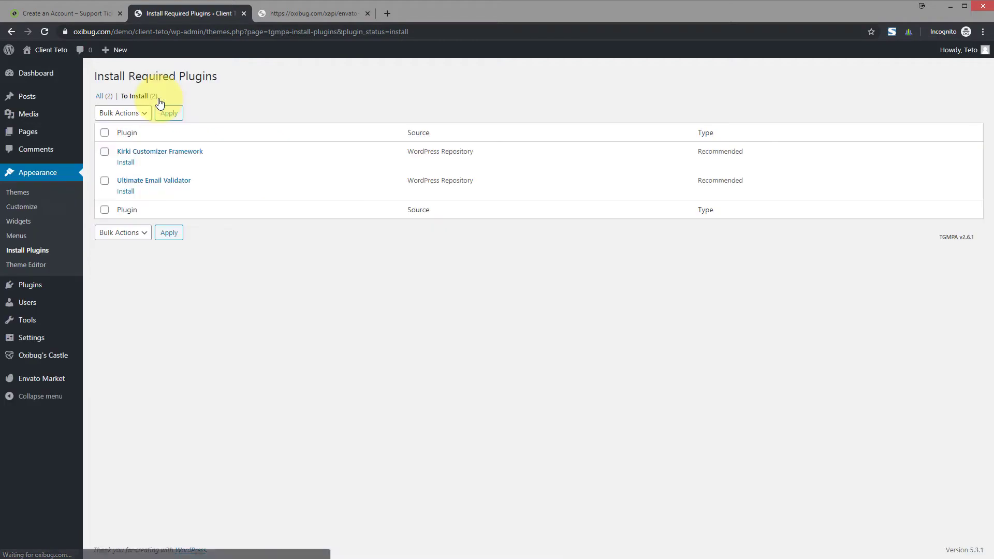
left_click(104, 133)
left_click(124, 113)
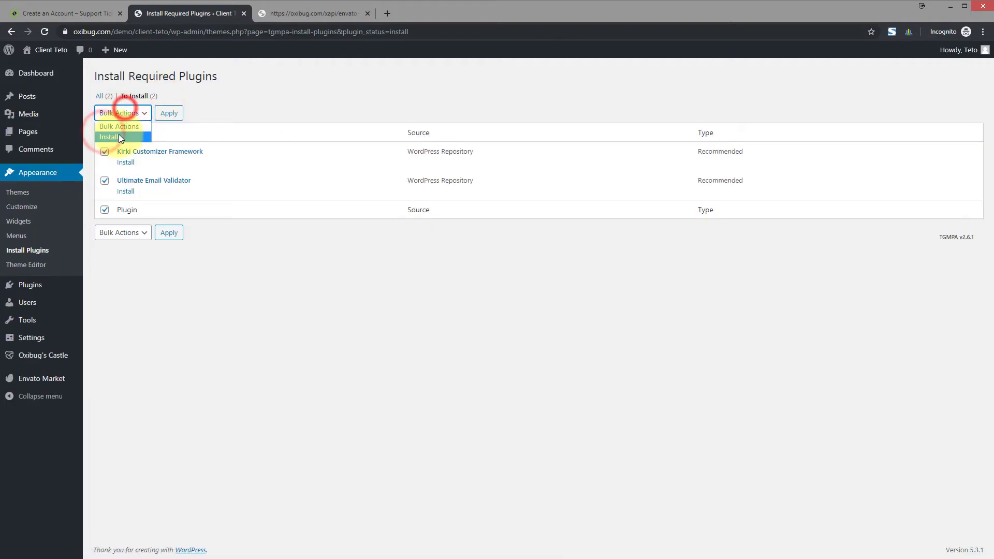
left_click(117, 132)
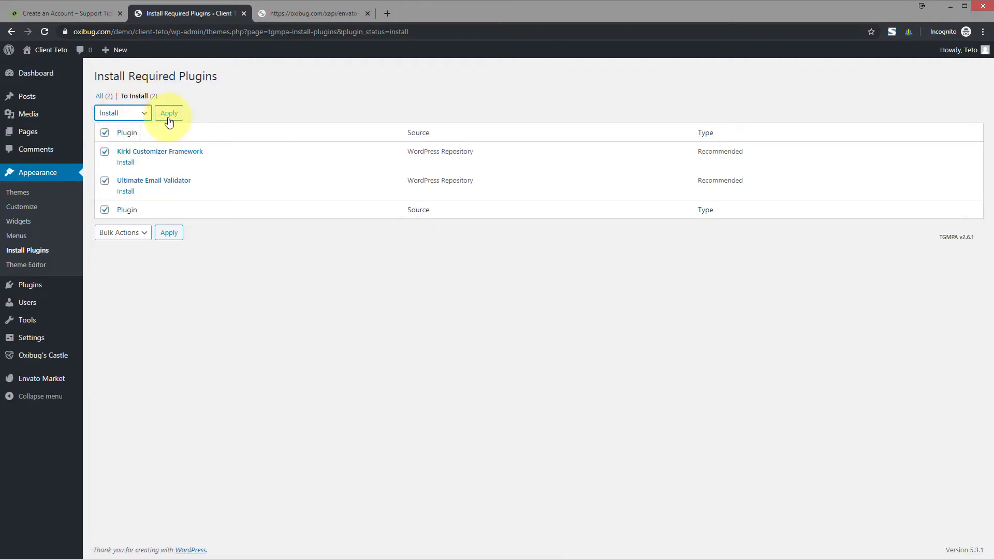
left_click(168, 116)
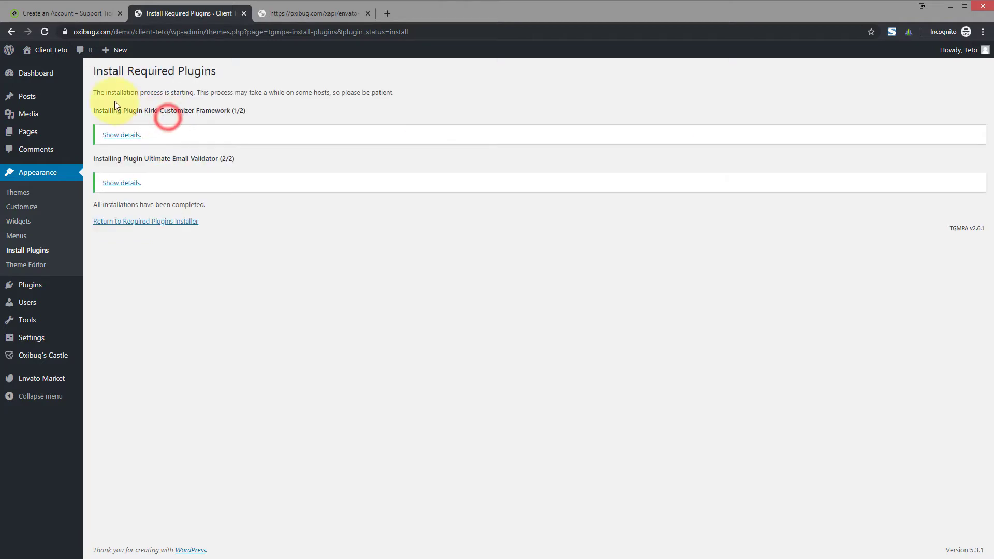
Return to the required plugins list and bulk-activate Kirki Customizer Framework and Ultimate Email Validator
left_click(139, 224)
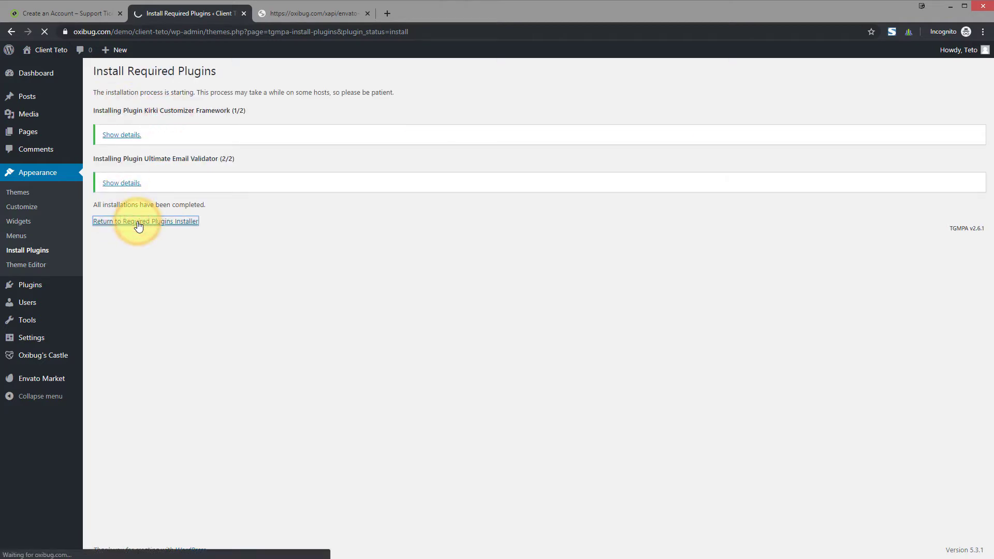
left_click(105, 132)
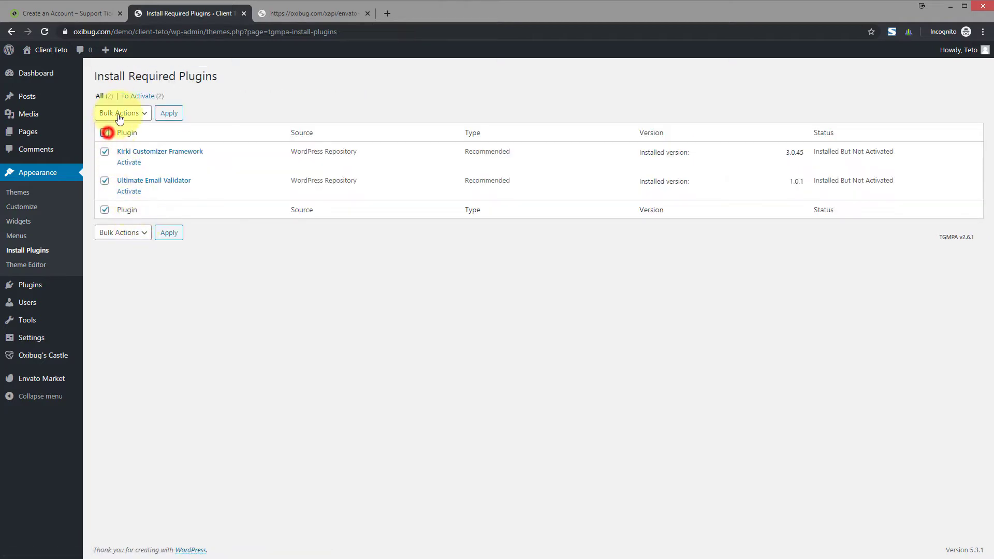
left_click(119, 112)
left_click(119, 157)
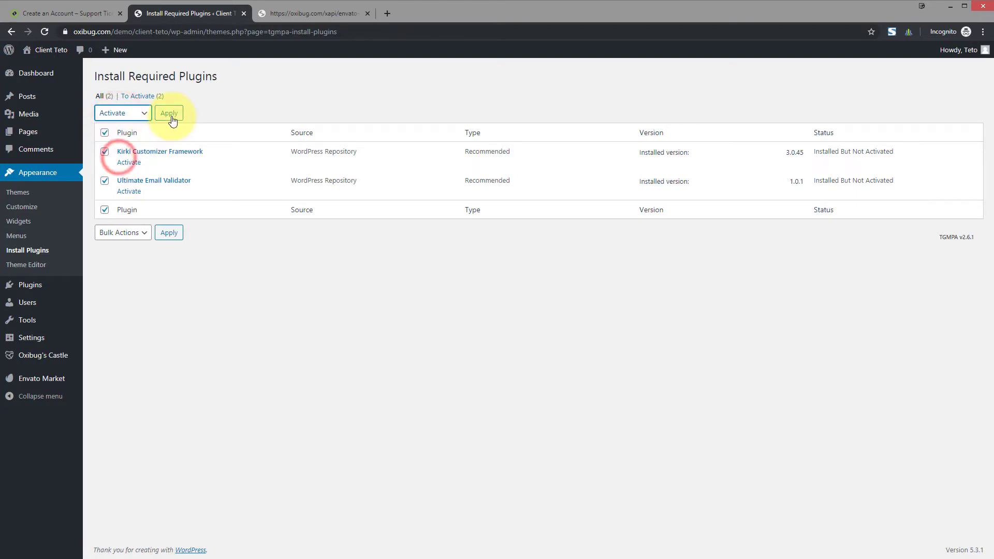
left_click(171, 115)
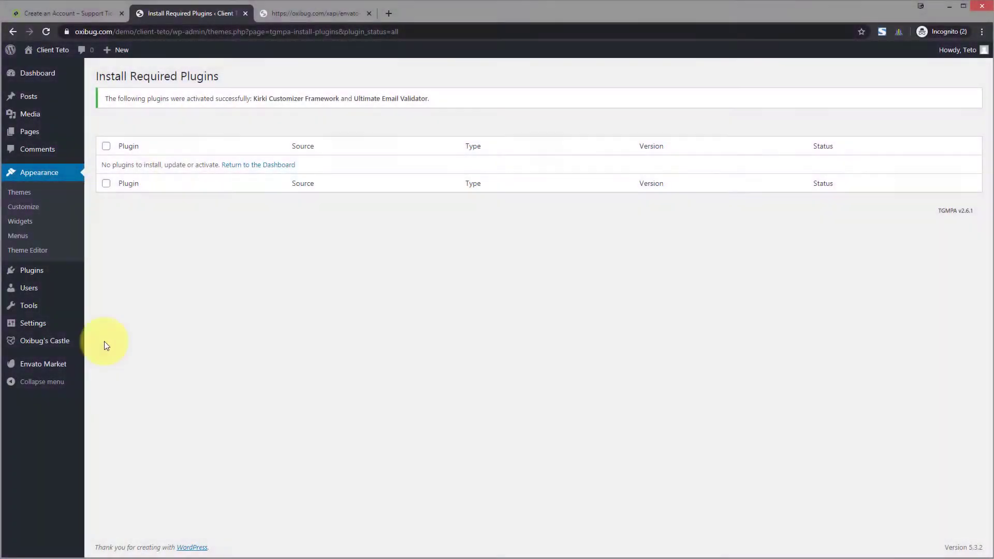
Open the support forum's Create an Account form from the Oxibug's Castle Licenses page
mouse_move(65, 345)
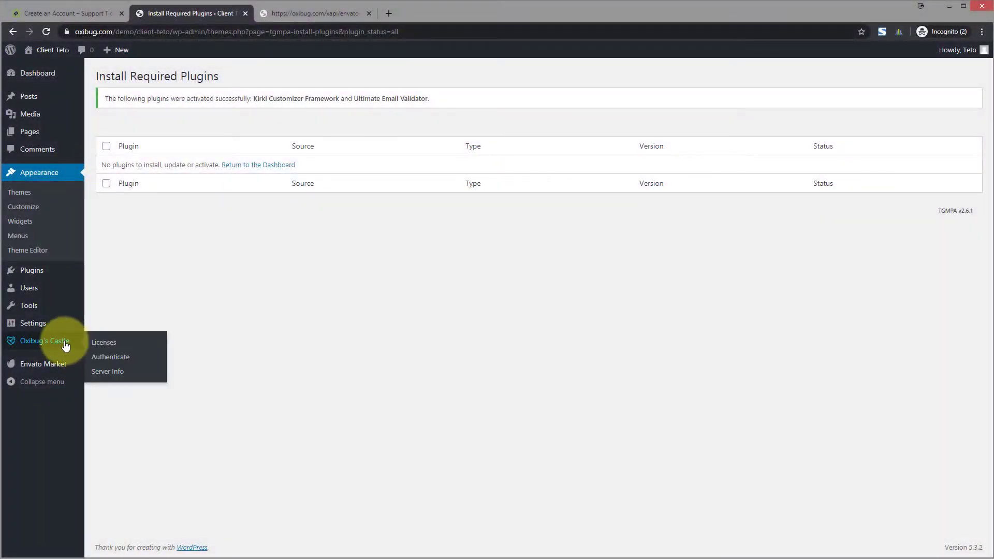
left_click(111, 346)
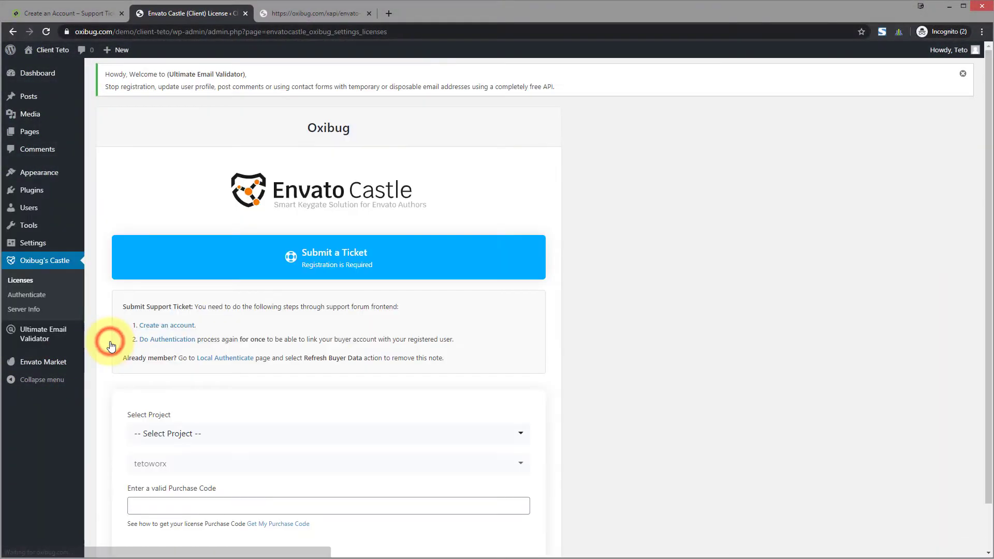
left_click(184, 326)
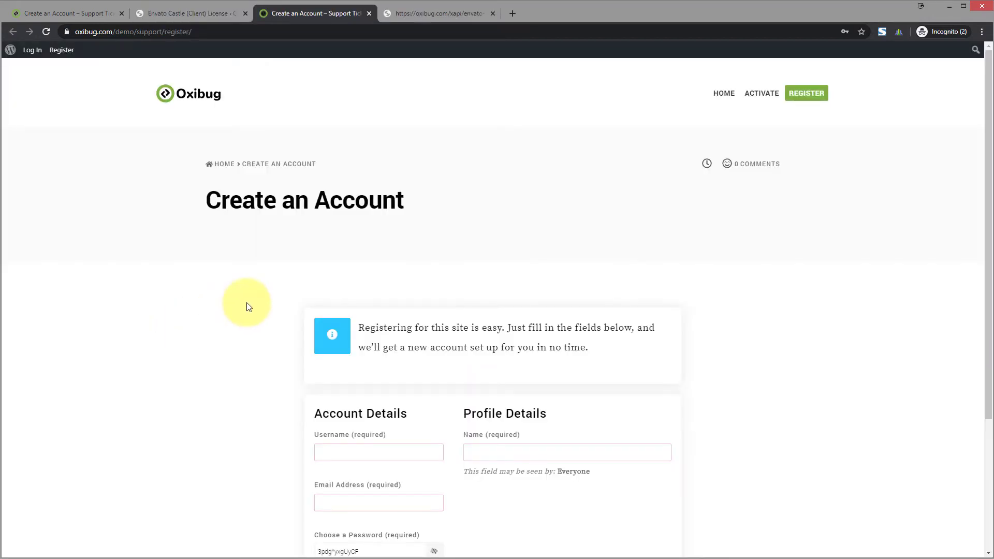
scroll(249, 306, "down", 3)
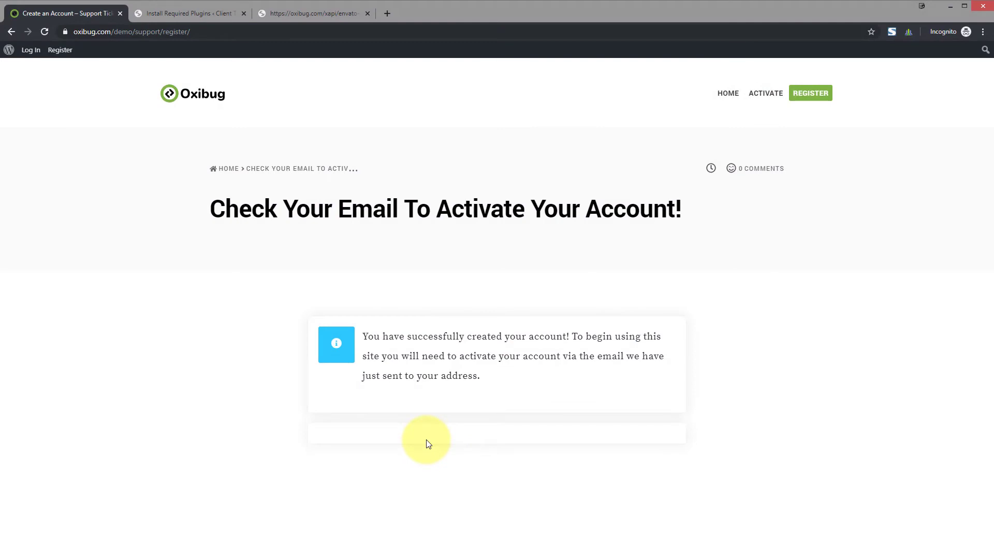
Open the emailed activation link, activate the support forum account with its activation key and log in to the forum
right_click(184, 31)
left_click(235, 95)
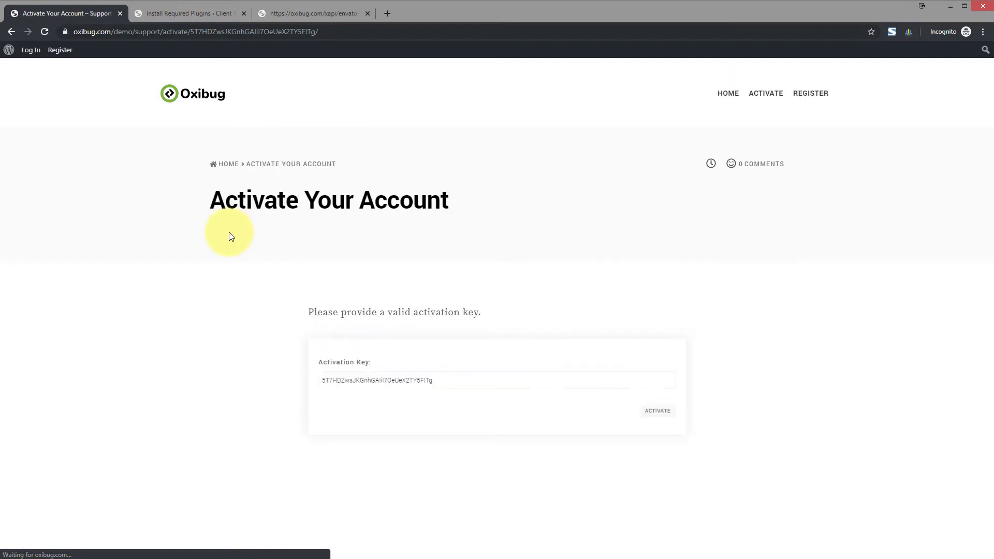
left_click(657, 413)
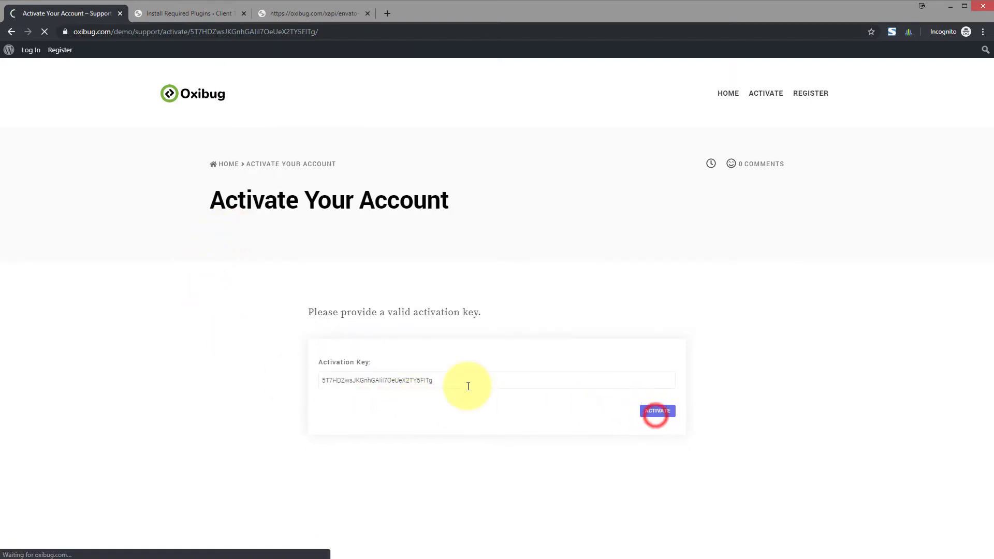
left_click(322, 439)
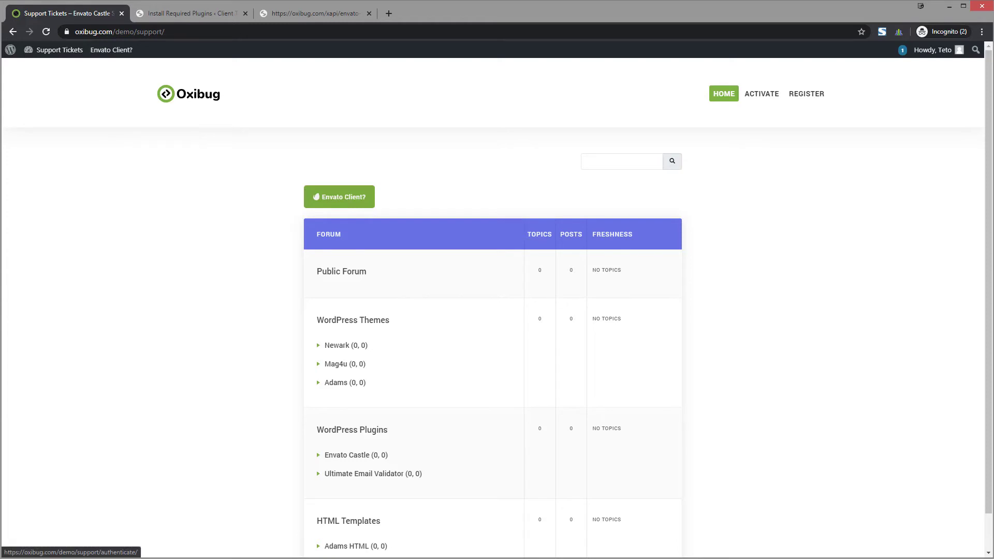
Open the forum's Envato client authentication page, agree to the terms and approve the Envato Castle app's permissions
left_click(321, 206)
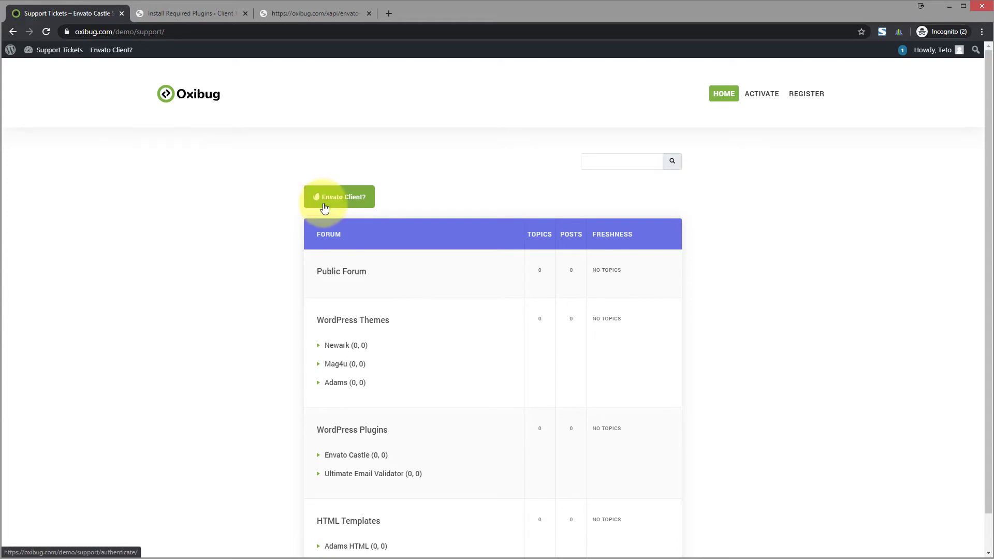
scroll(278, 344, "down", 2)
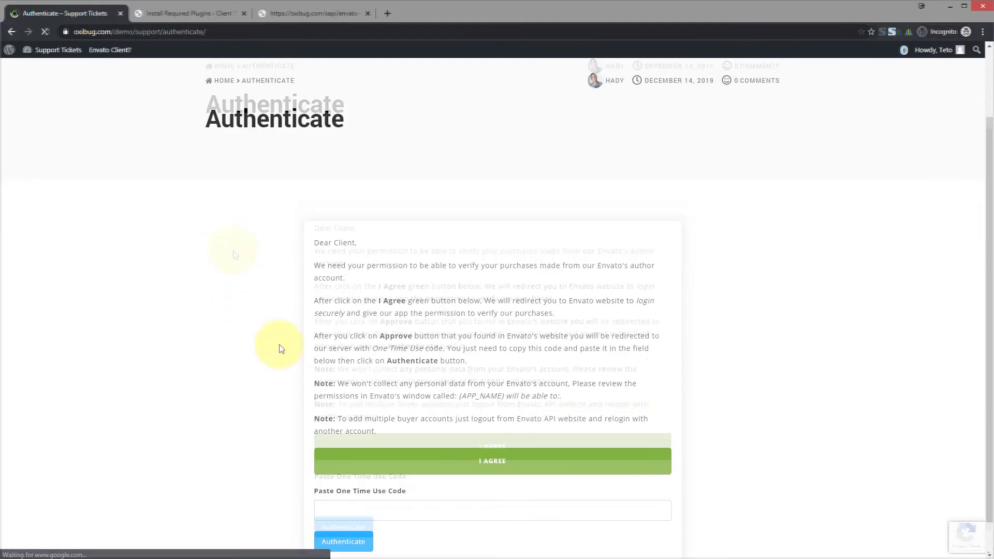
left_click(451, 426)
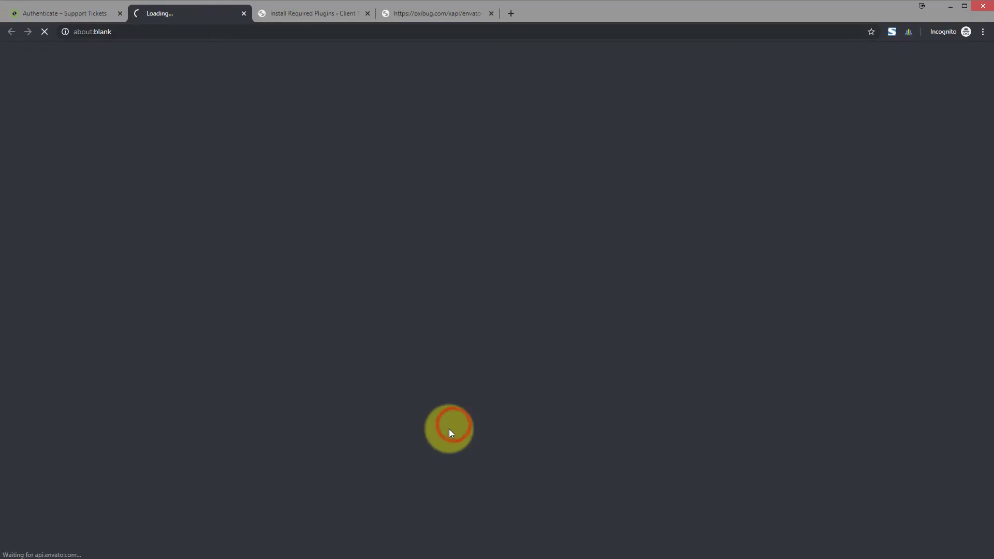
scroll(486, 299, "down", 3)
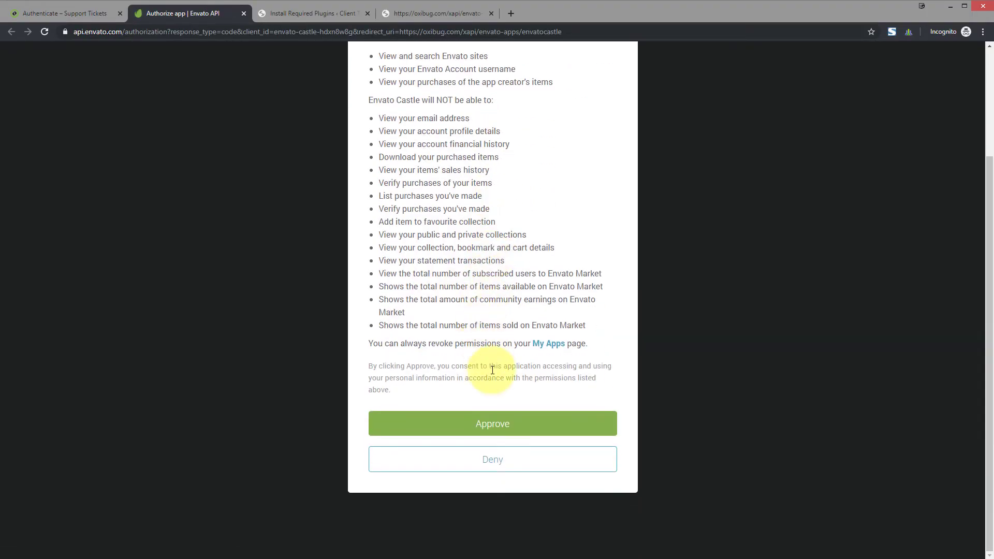
left_click(517, 434)
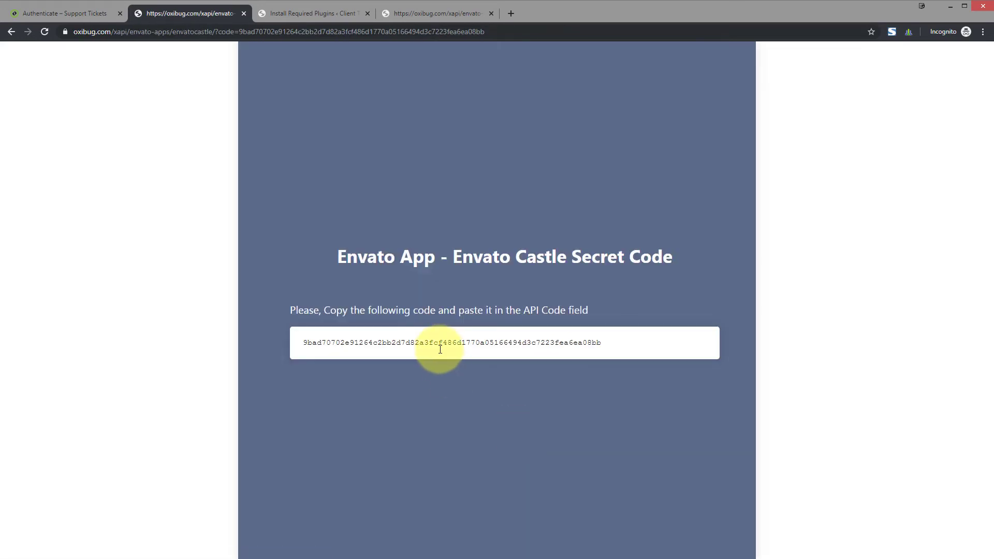
Copy the Envato Castle secret code, paste it into the forum's One Time Use Code field and authenticate
double_click(437, 343)
right_click(437, 343)
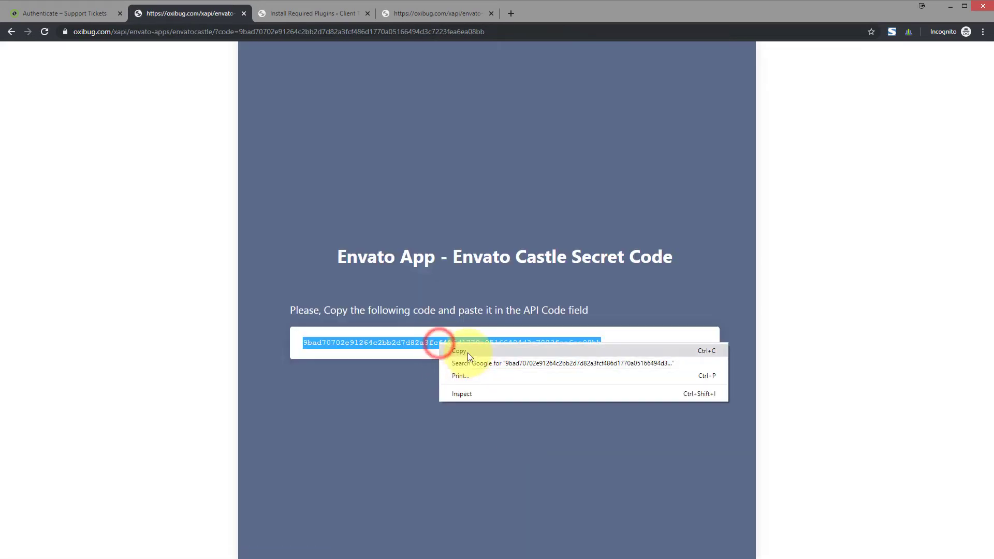
left_click(467, 353)
left_click(52, 13)
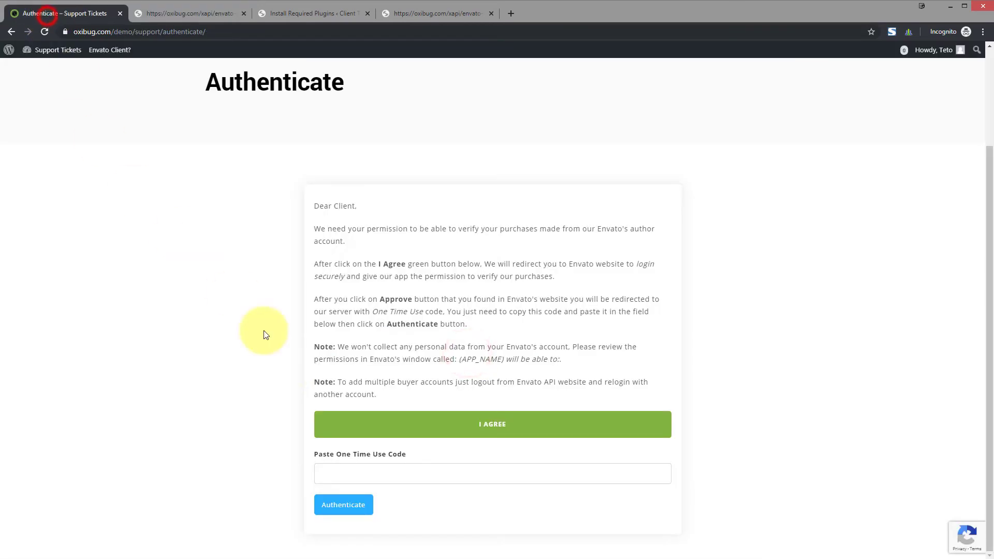
left_click(366, 454)
key("ctrl+v")
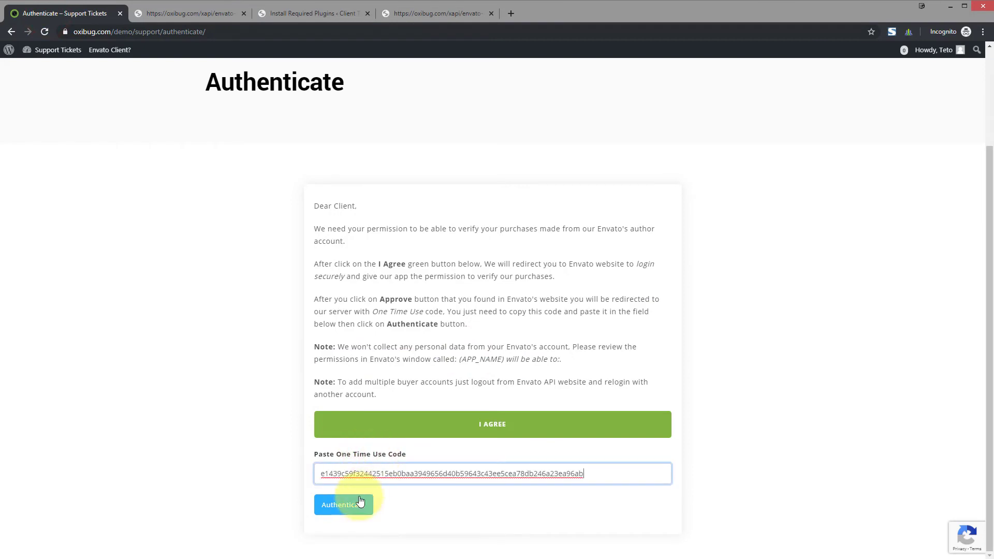
left_click(350, 513)
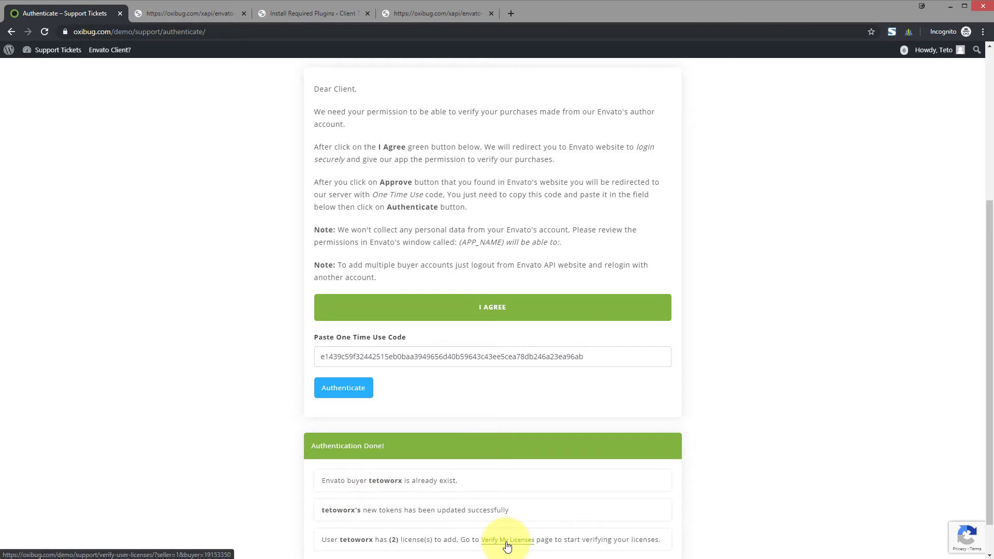
Follow the Verify My Licenses link to verify the buyer's licenses and review the Mag4u and Adams Magazine entries
scroll(507, 546, "down", 1)
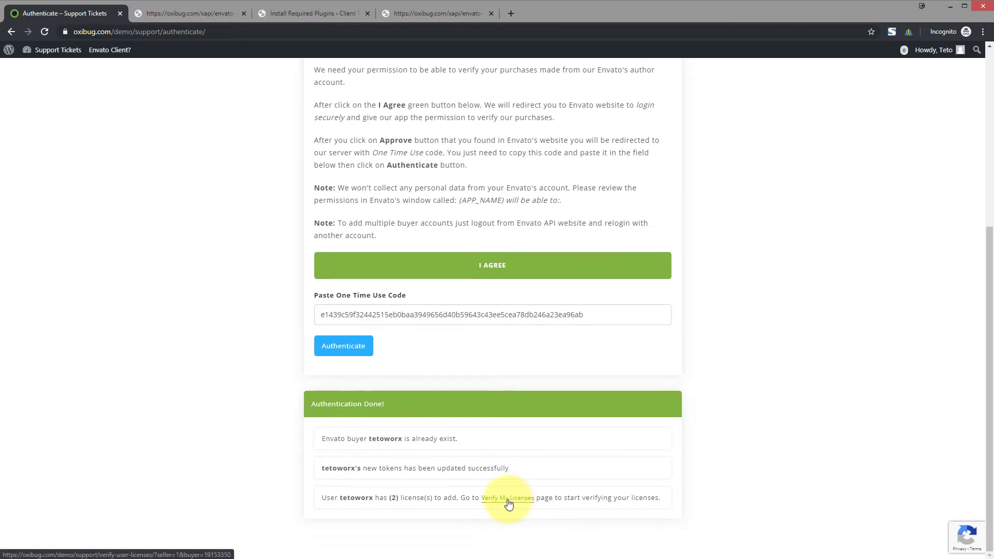
left_click(508, 500)
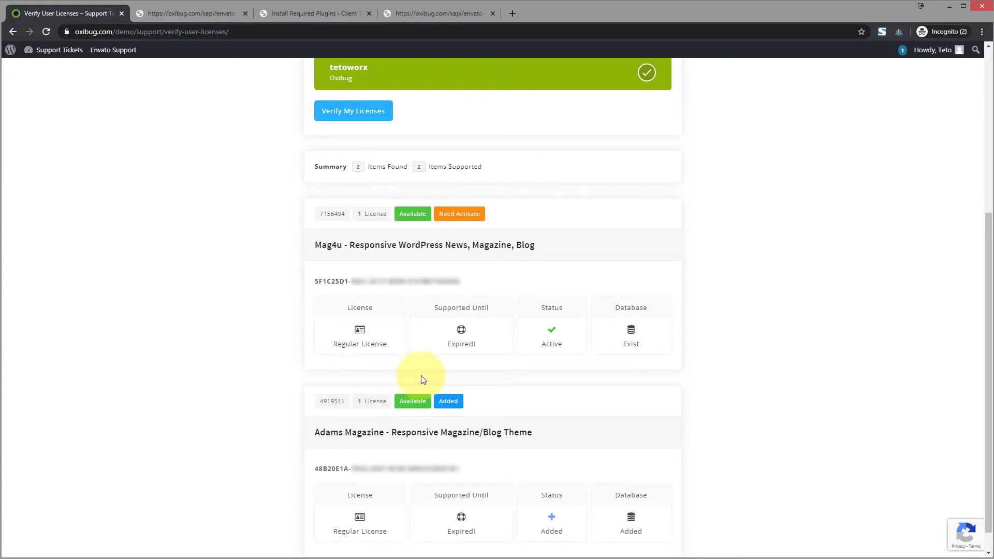
mouse_move(423, 220)
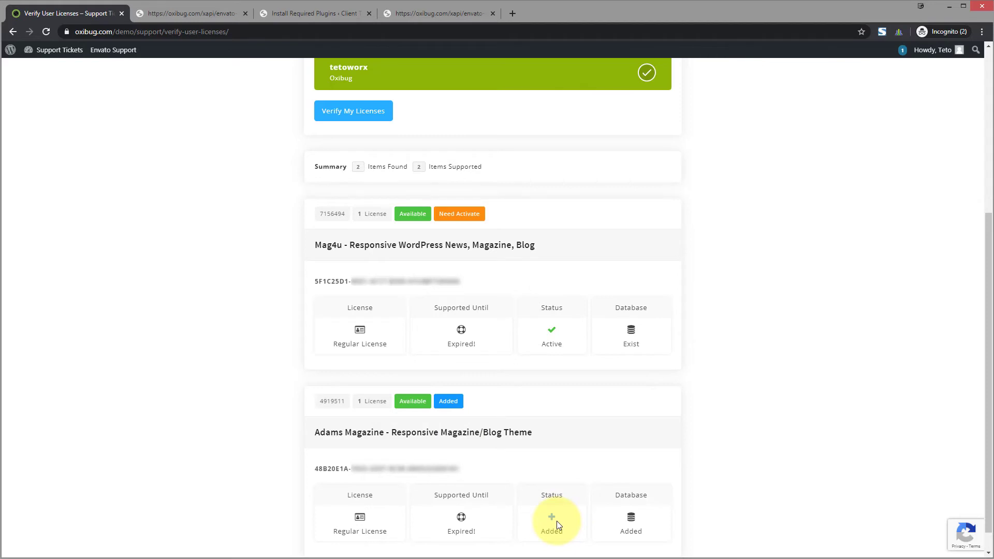
scroll(261, 435, "up", 5)
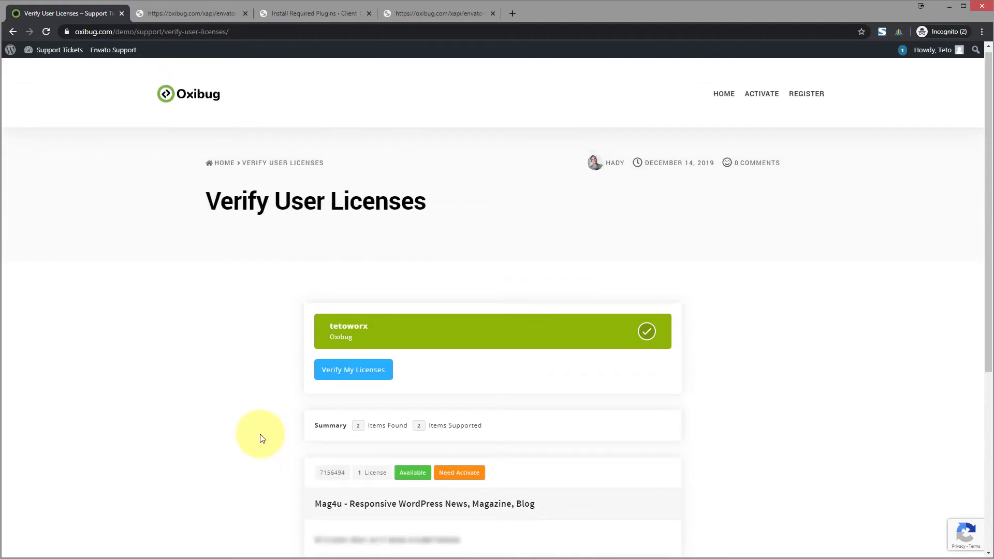
Open the Mag4u forum from the support home page and look over its new topic form
left_click(191, 106)
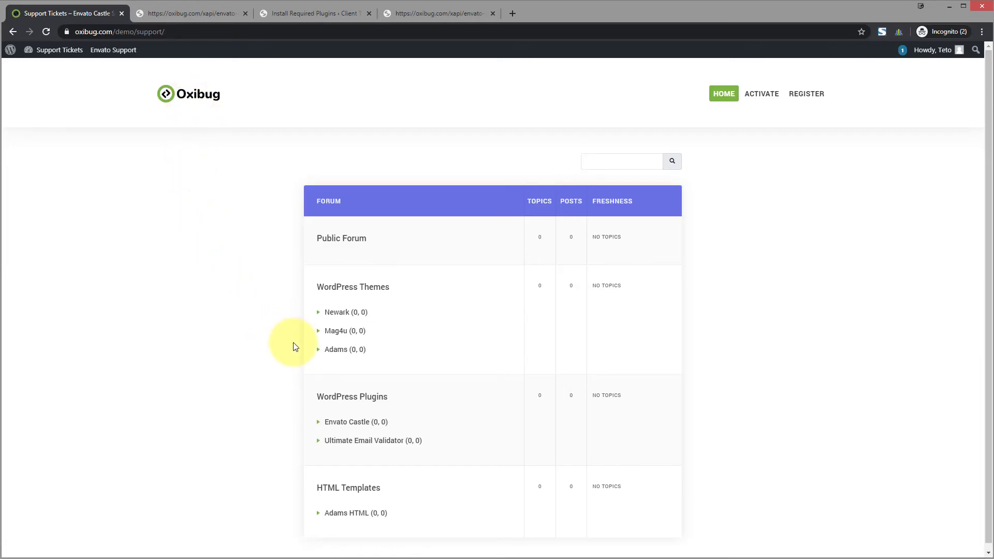
left_click(336, 334)
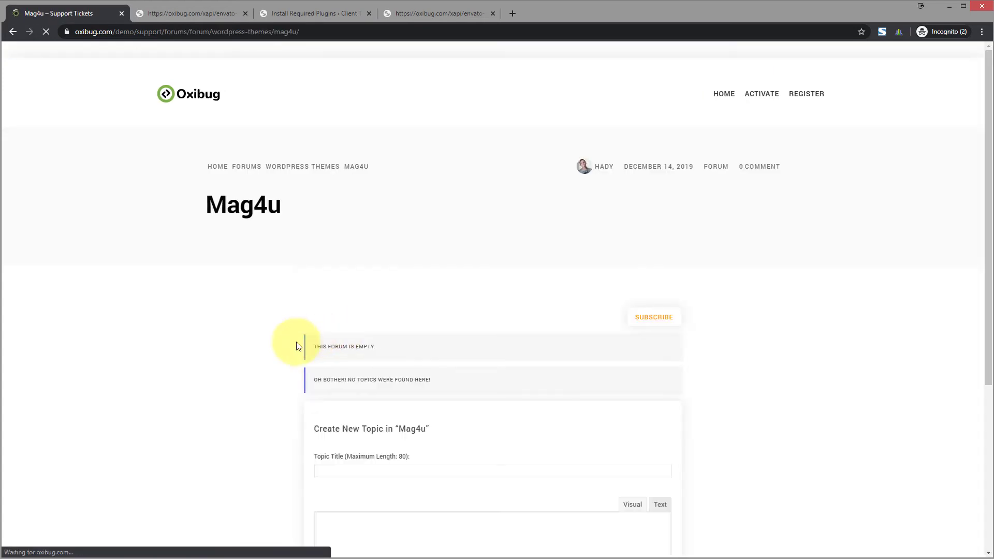
scroll(228, 299, "down", 5)
scroll(229, 298, "up", 3)
scroll(230, 298, "up", 2)
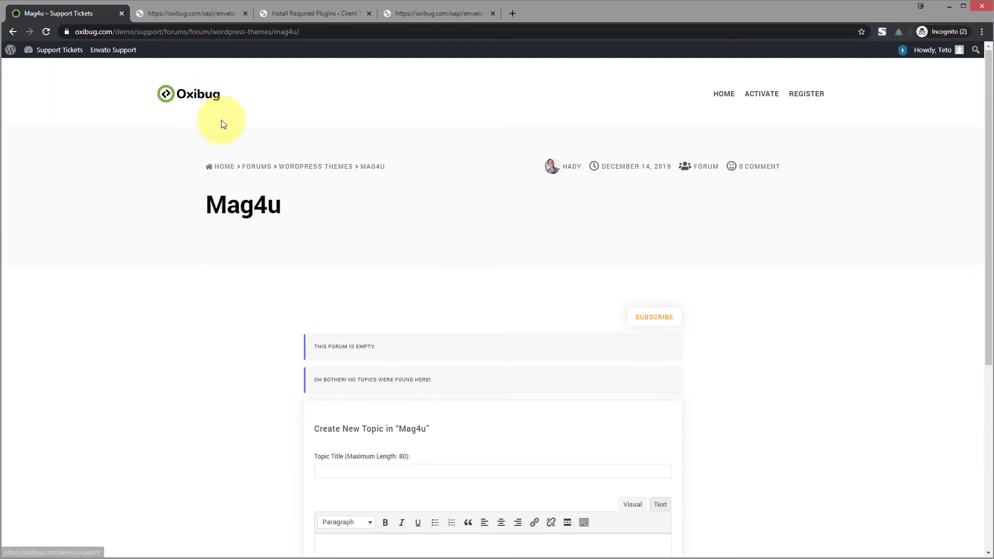
Return to the support home page, open the Adams HTML forum and look over its new topic form
left_click(203, 101)
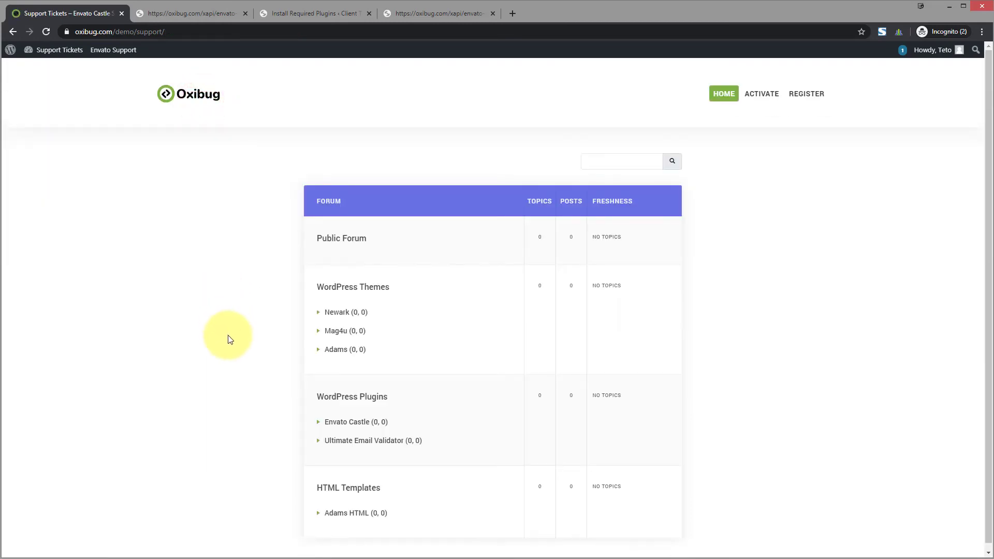
left_click(354, 513)
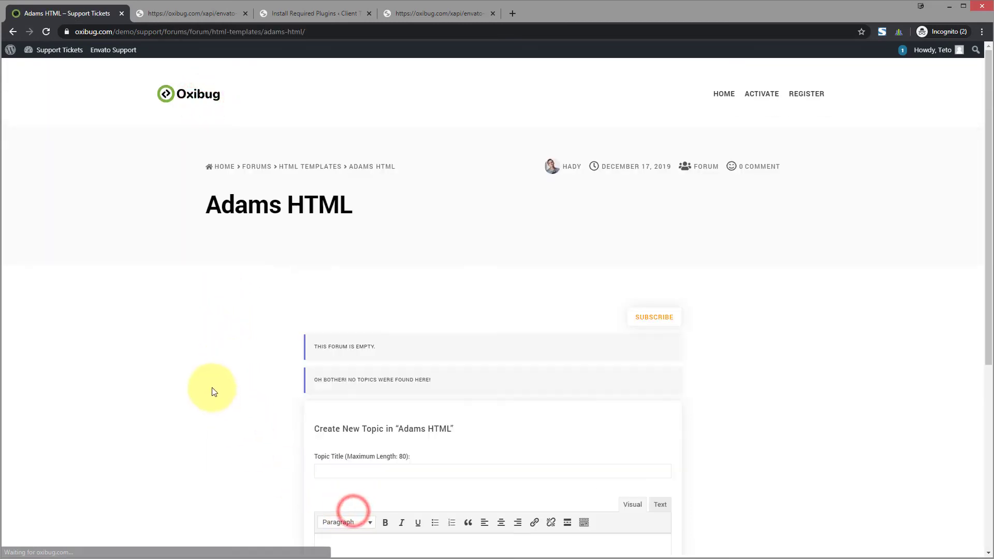
scroll(211, 390, "down", 5)
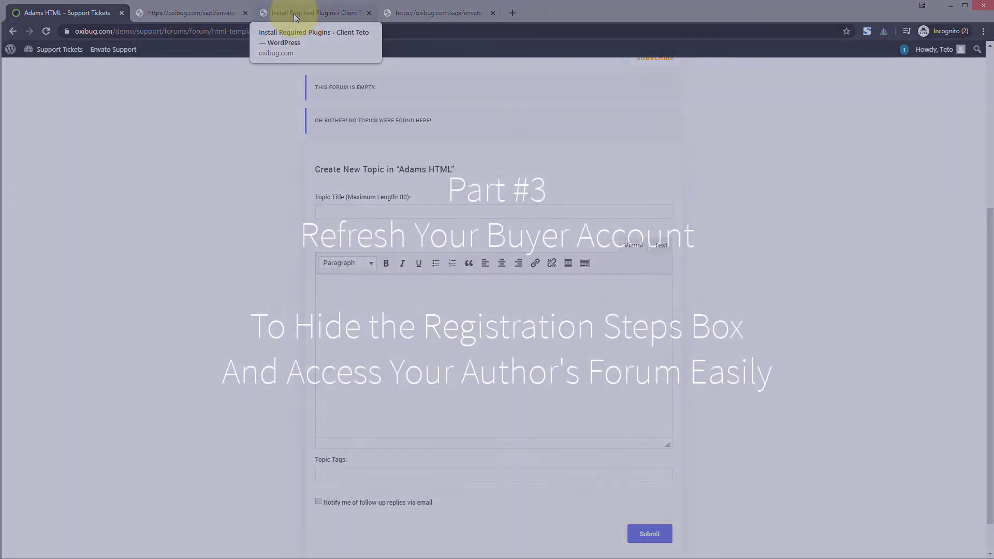
Back in the WordPress admin, run Refresh Buyer Data for the available account on the Oxibug's Castle Authenticate page
left_click(293, 14)
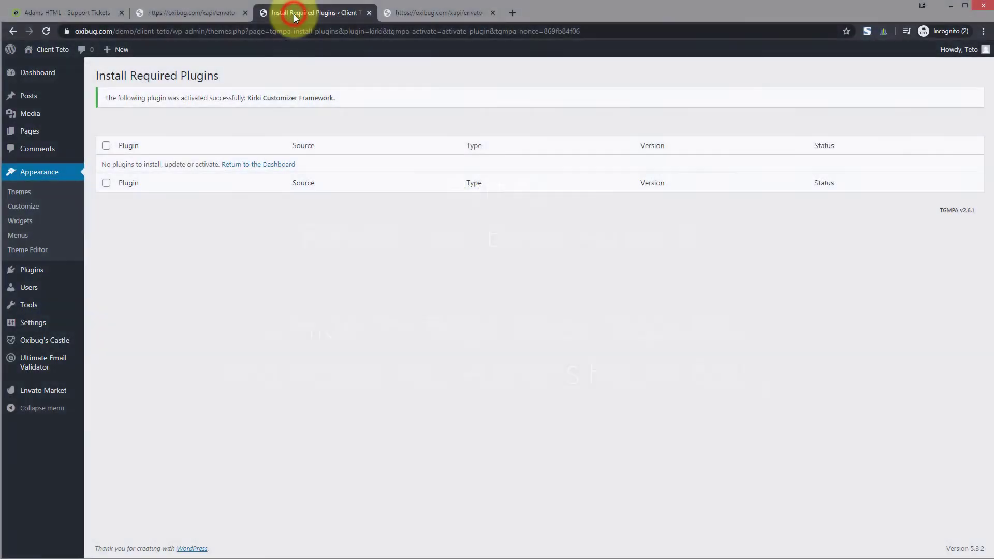
left_click(101, 342)
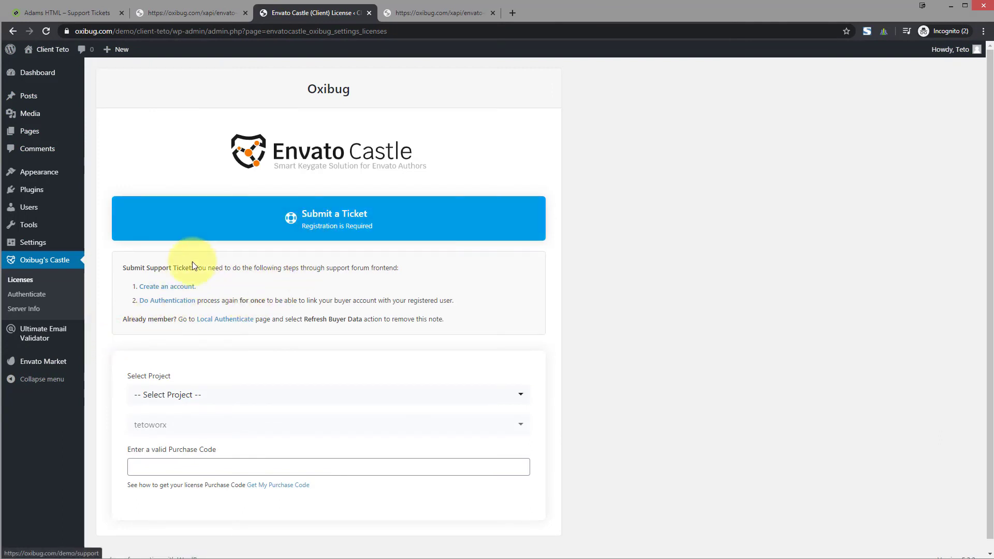
left_click(56, 298)
scroll(99, 338, "down", 5)
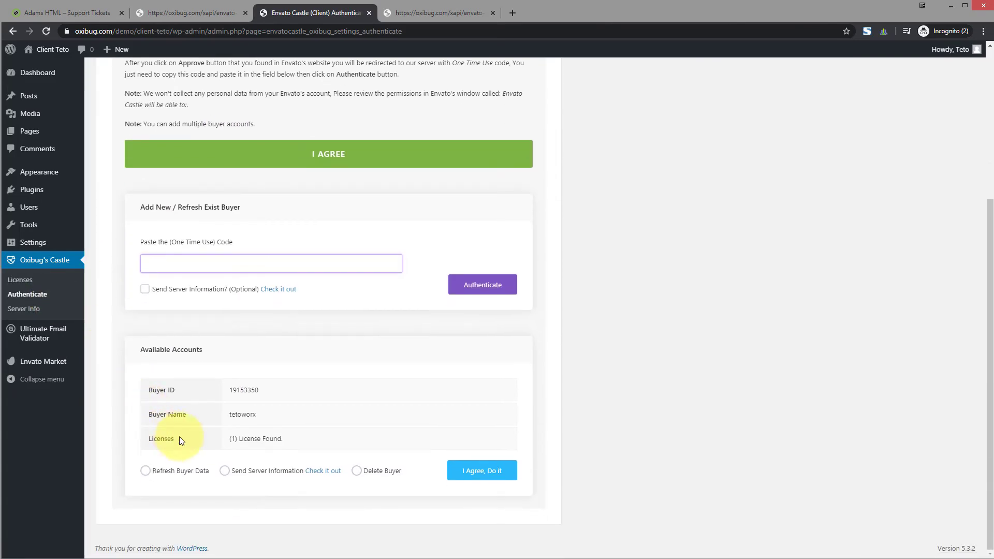
left_click(181, 475)
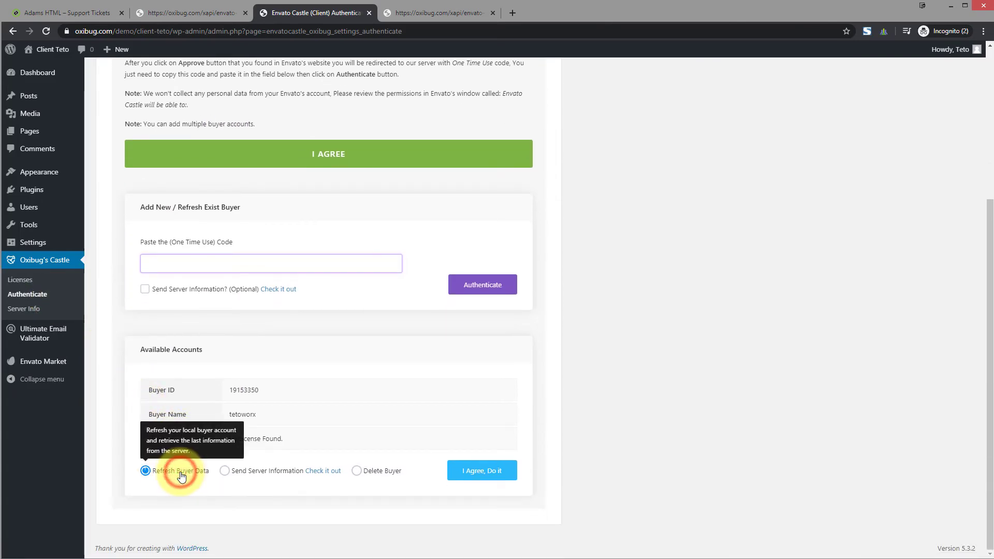
left_click(491, 479)
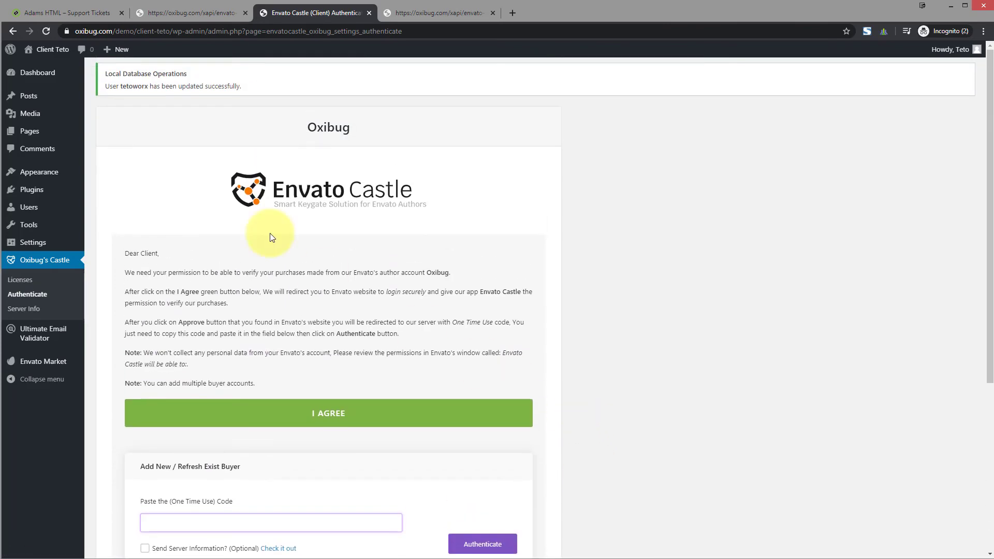
Return to the Oxibug's Castle Licenses page and open the support forum through Submit a Ticket
left_click(42, 280)
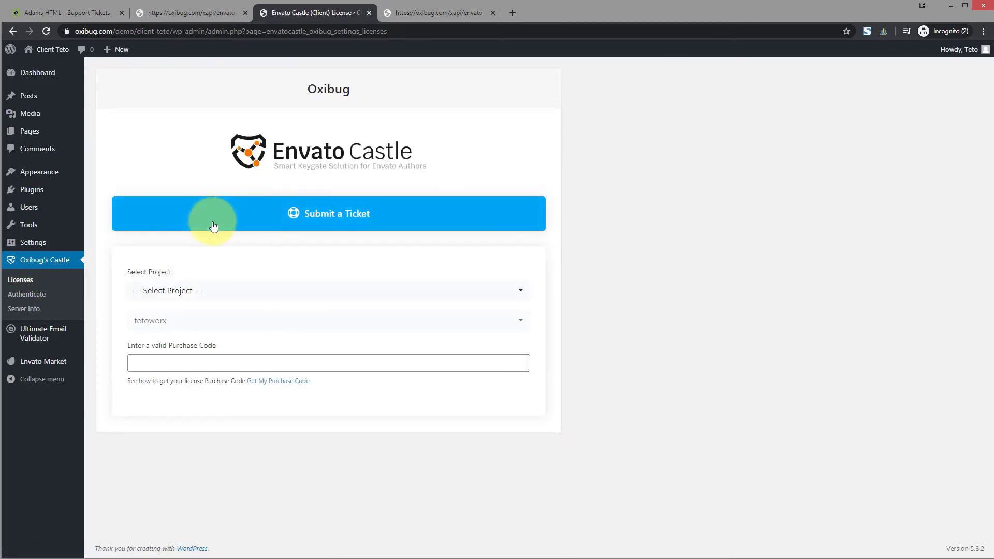
left_click(293, 220)
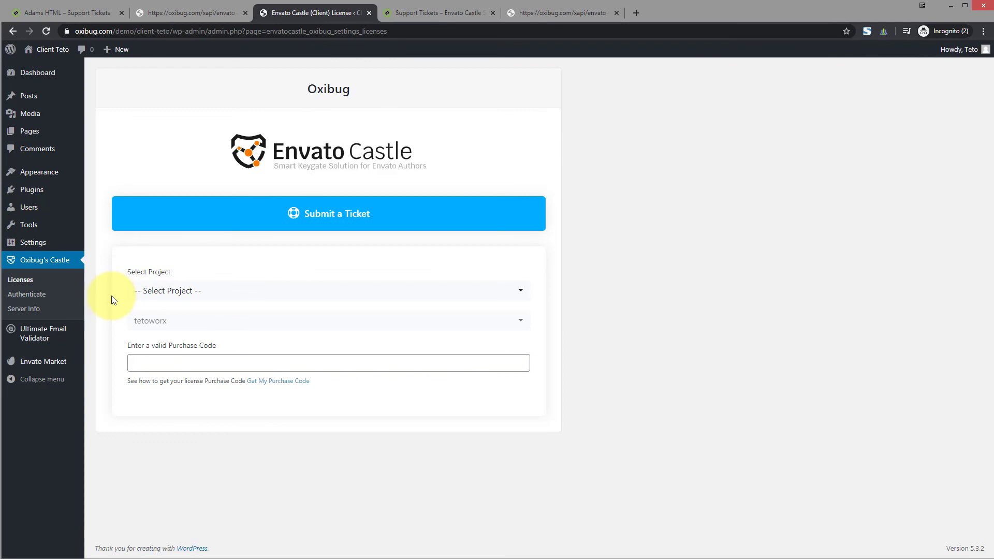
Run Send Server Information for the available buyer account on the Oxibug's Castle Authenticate page
left_click(40, 299)
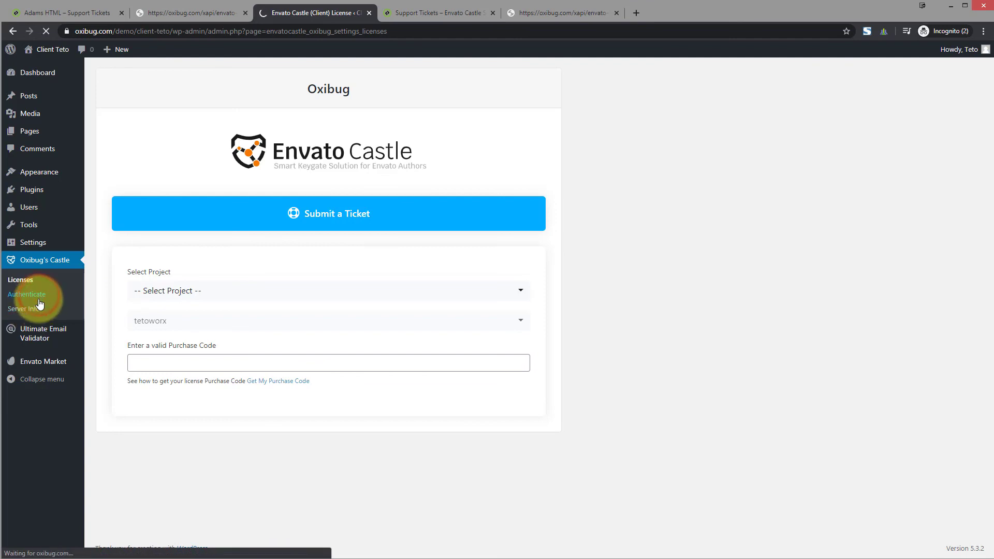
scroll(99, 355, "down", 3)
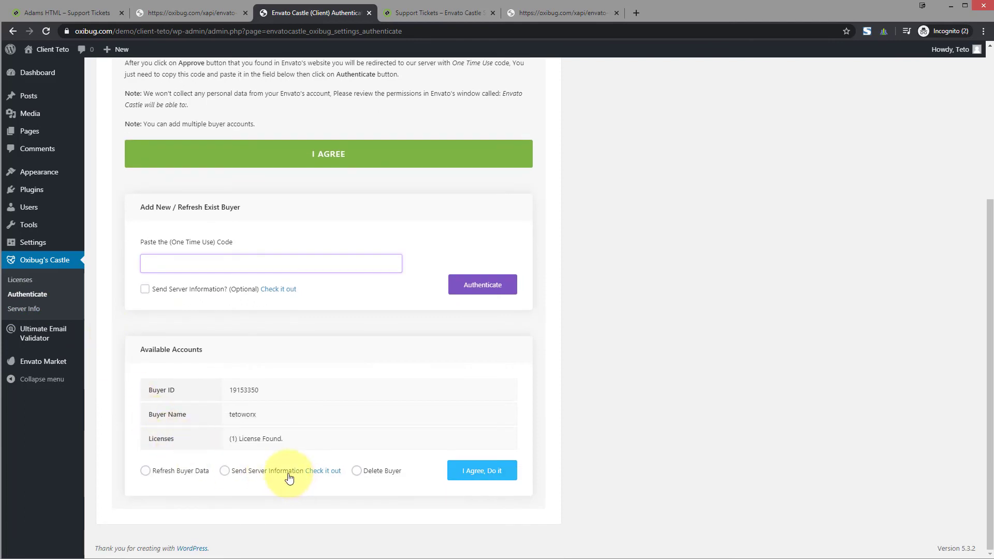
left_click(269, 472)
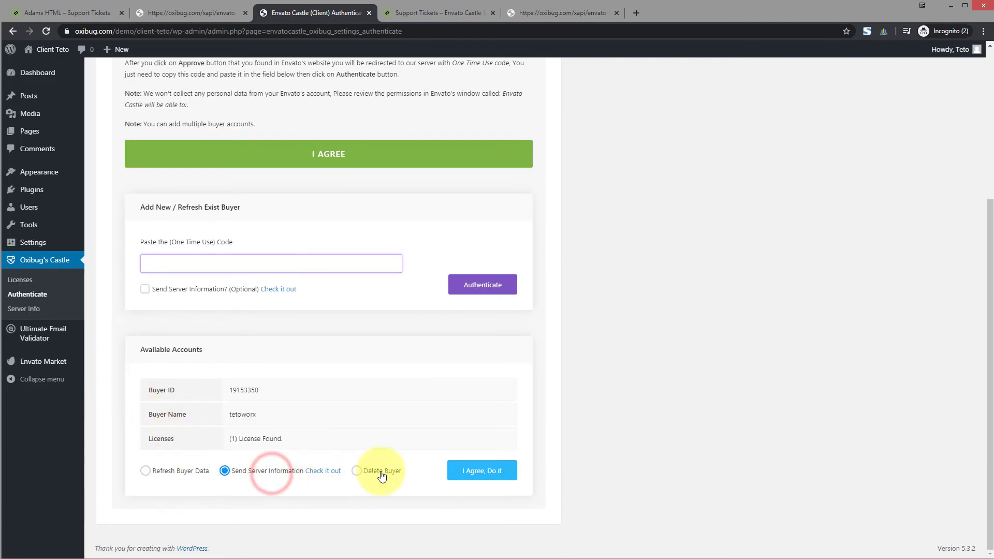
left_click(472, 474)
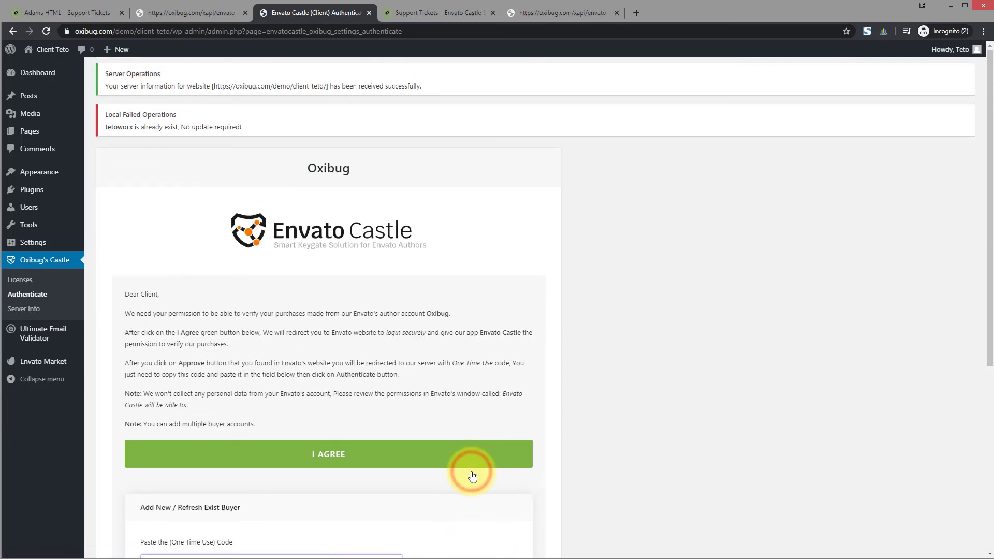